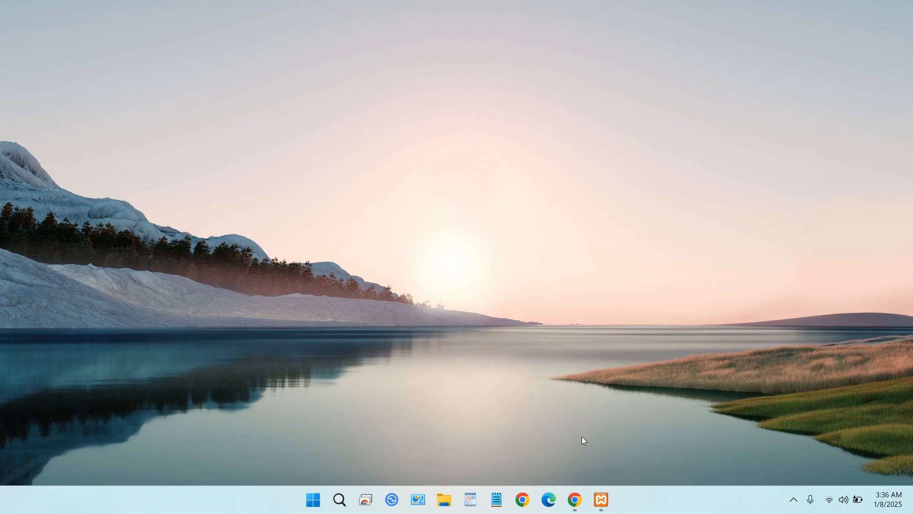
Switch to Chrome and load the mockaroo.com data generator page to reach its field list and output settings
left_click(575, 499)
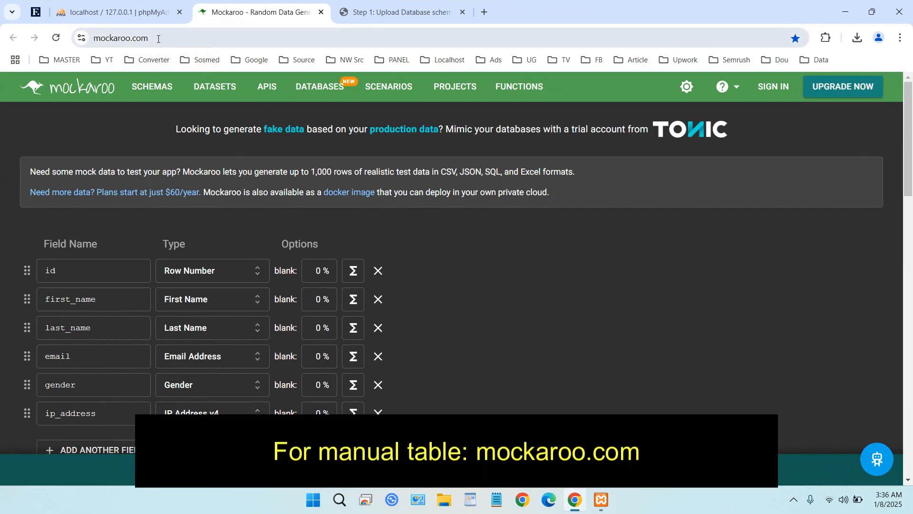
left_click(158, 38)
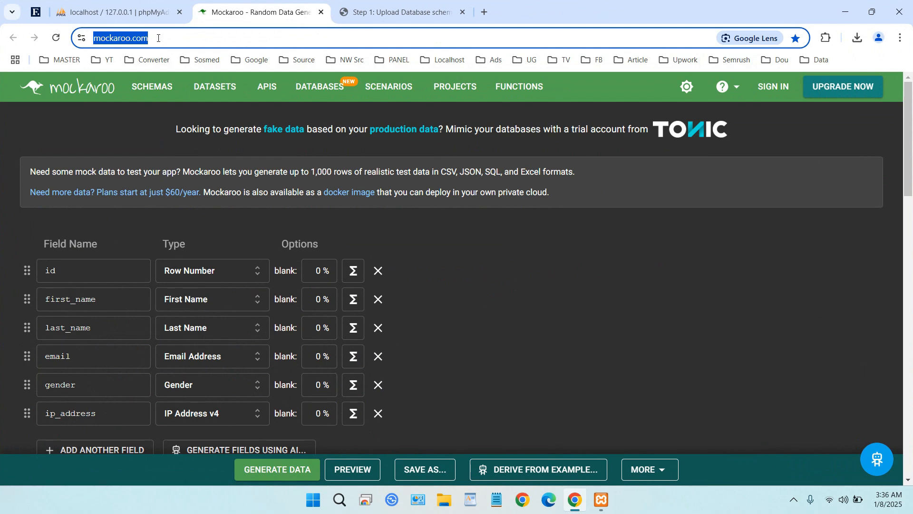
key("Return")
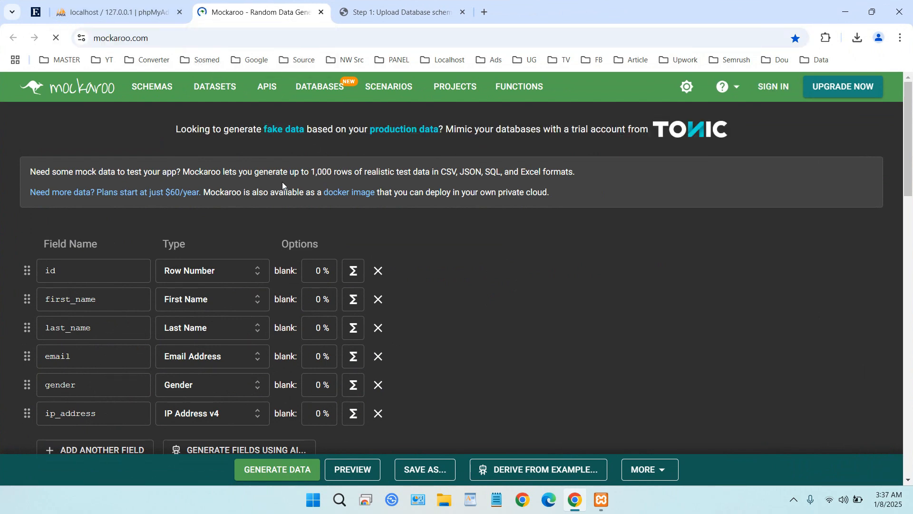
scroll(407, 208, "down", 1)
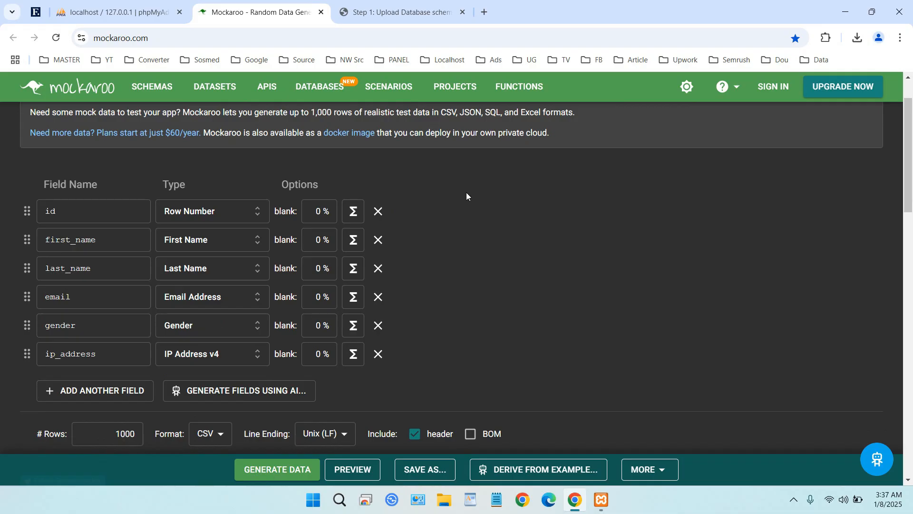
scroll(466, 193, "down", 1)
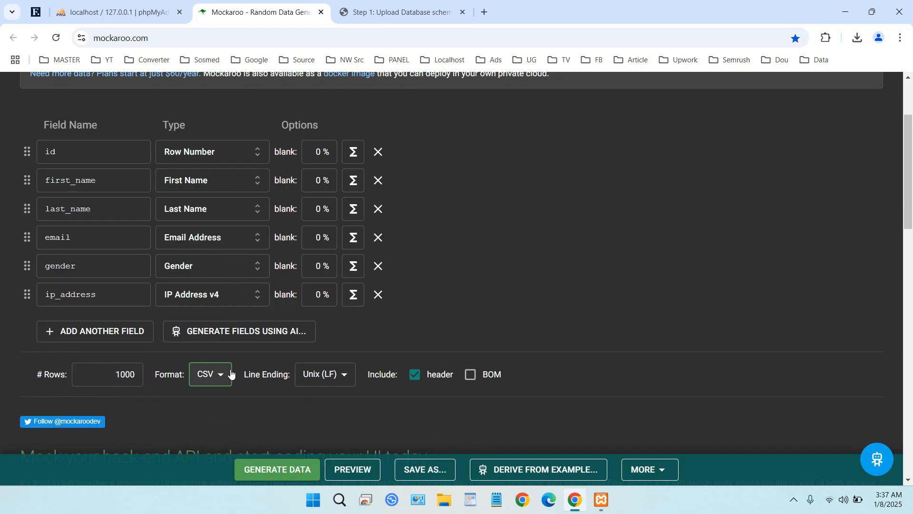
Look through the available output formats, keep CSV, and set the number of rows to 100
left_click(229, 376)
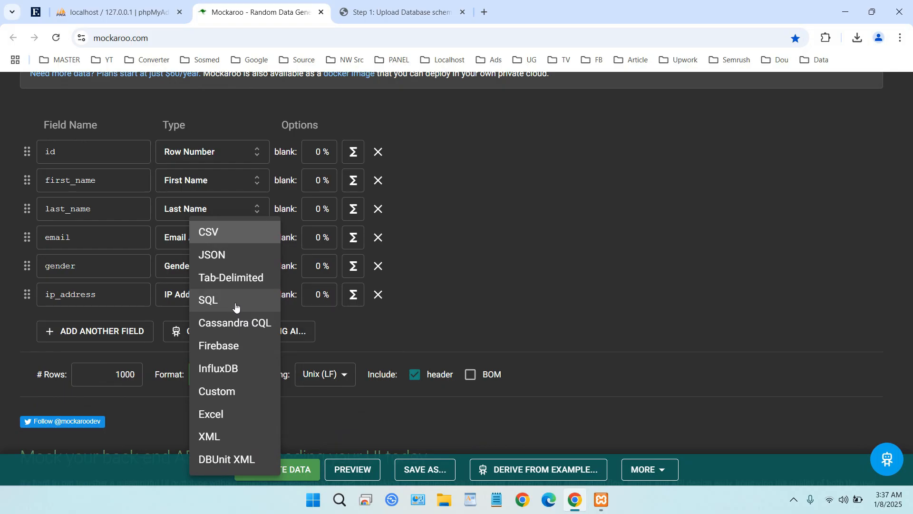
left_click(548, 282)
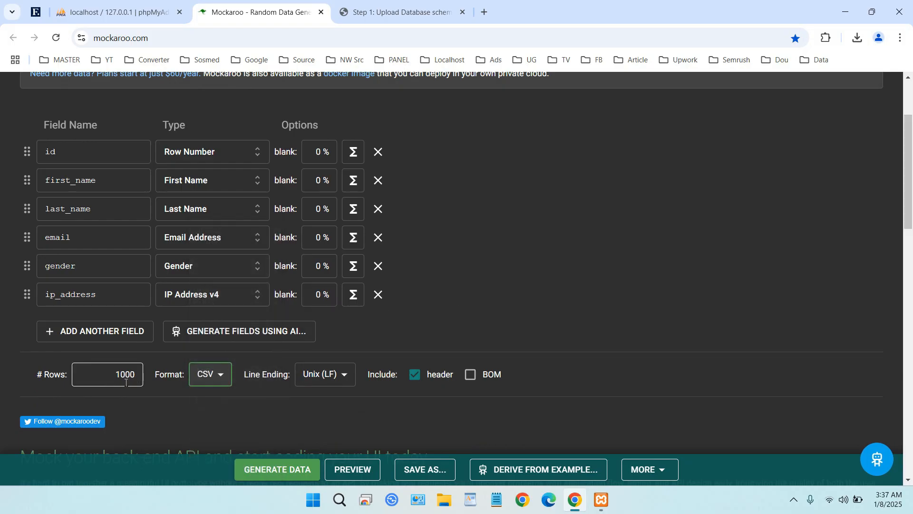
left_click(141, 378)
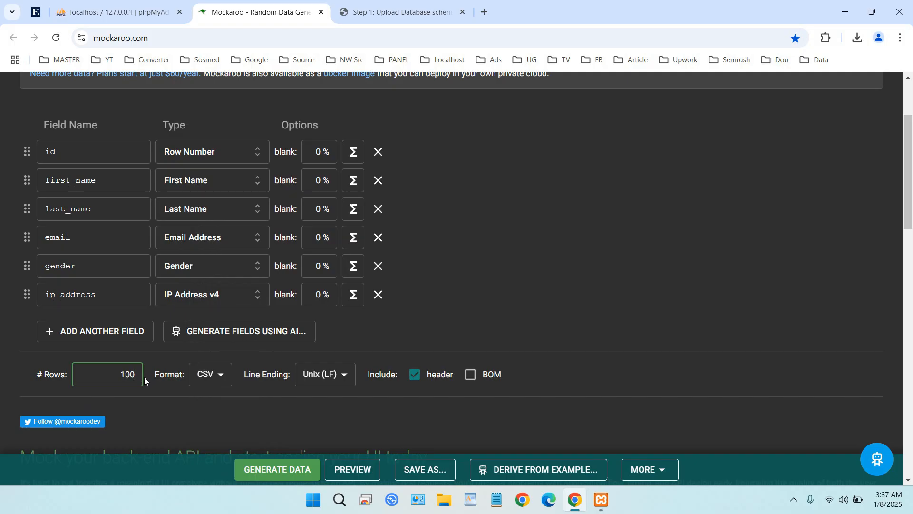
scroll(216, 343, "up", 3)
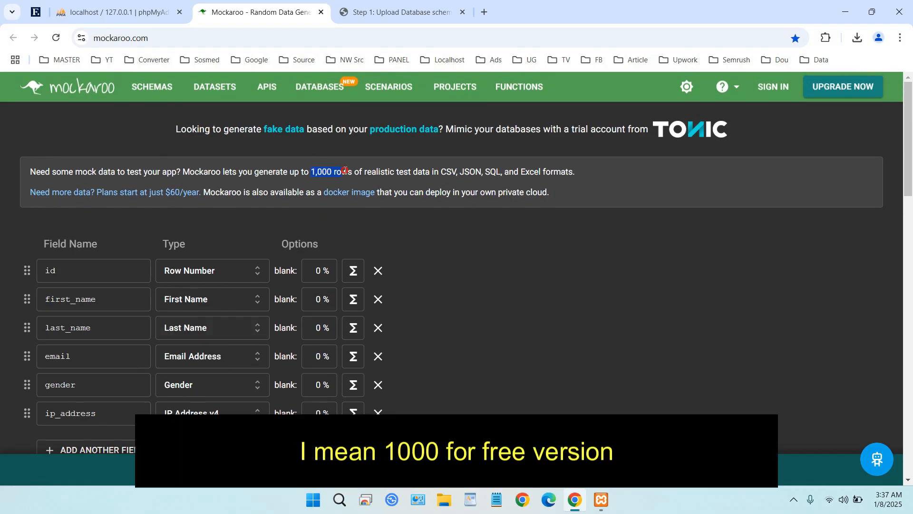
scroll(384, 216, "down", 3)
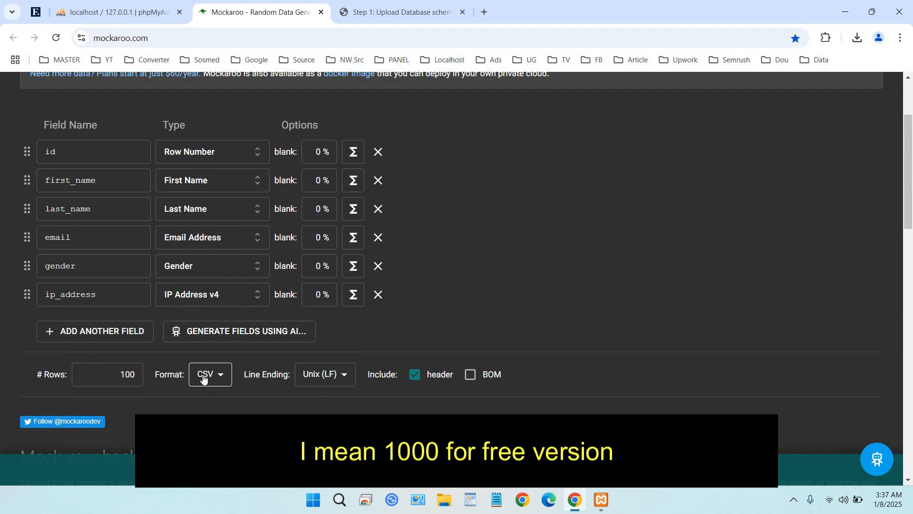
Generate the CSV mock data and save it to the Desktop as MOCK_DATA.csv
left_click(292, 470)
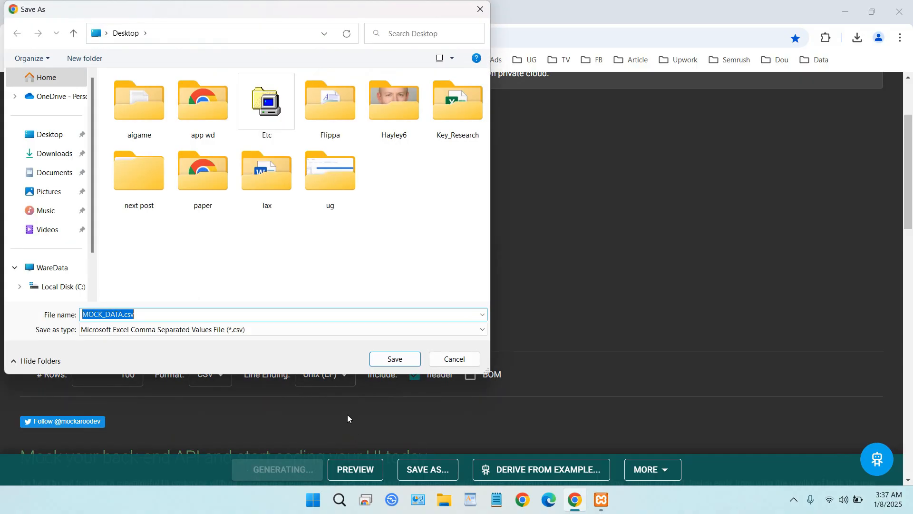
left_click(50, 135)
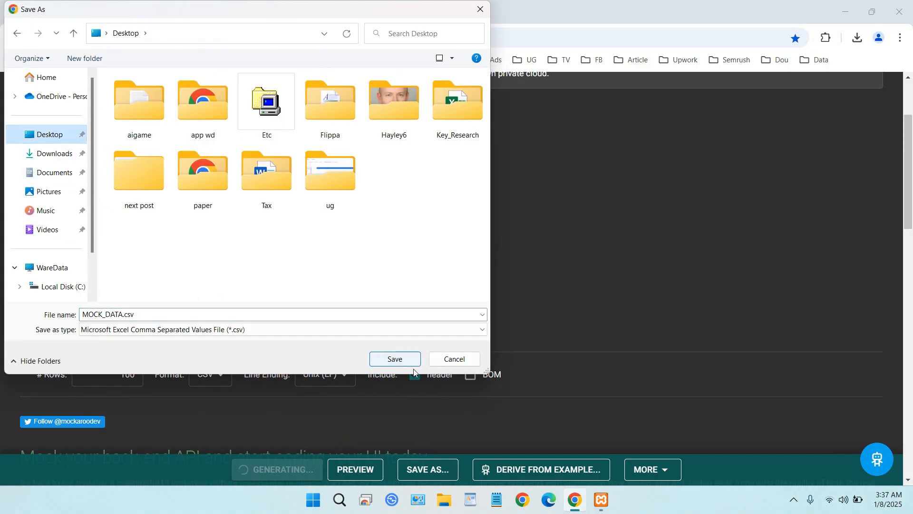
left_click(403, 357)
Inspect all rows of MOCK_DATA.csv in Excel with the first_name through gender columns fitted to their contents, and close it without saving
mouse_move(736, 76)
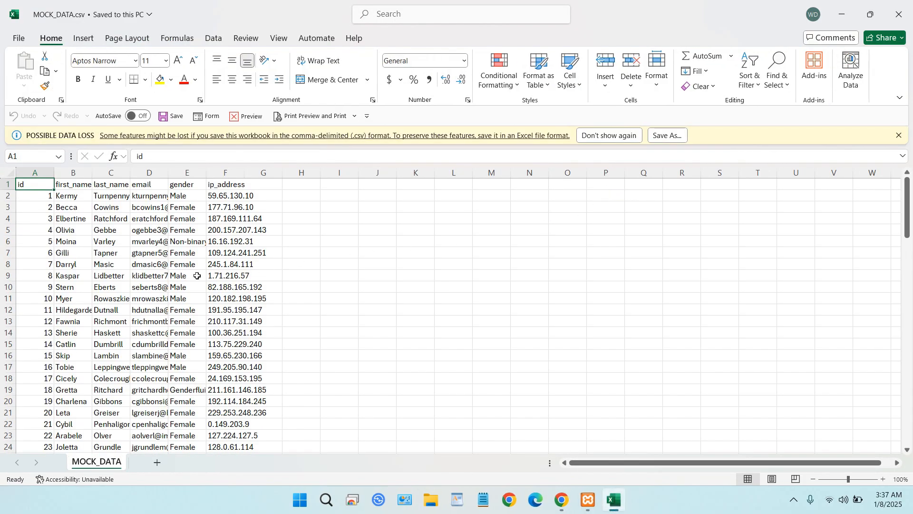
double_click(91, 172)
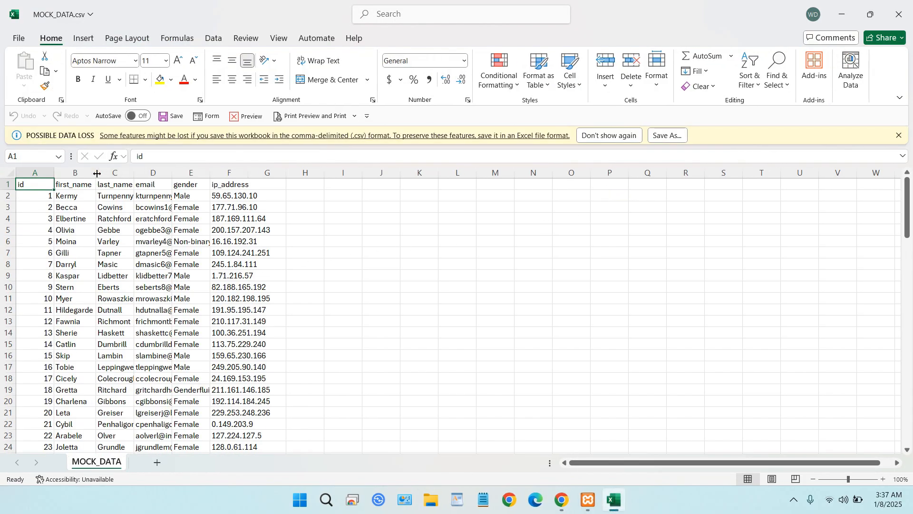
double_click(134, 172)
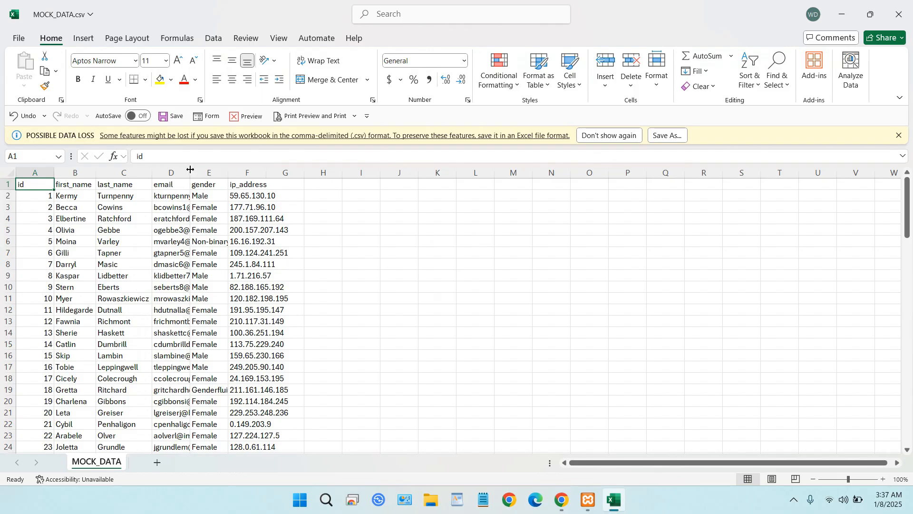
double_click(189, 173)
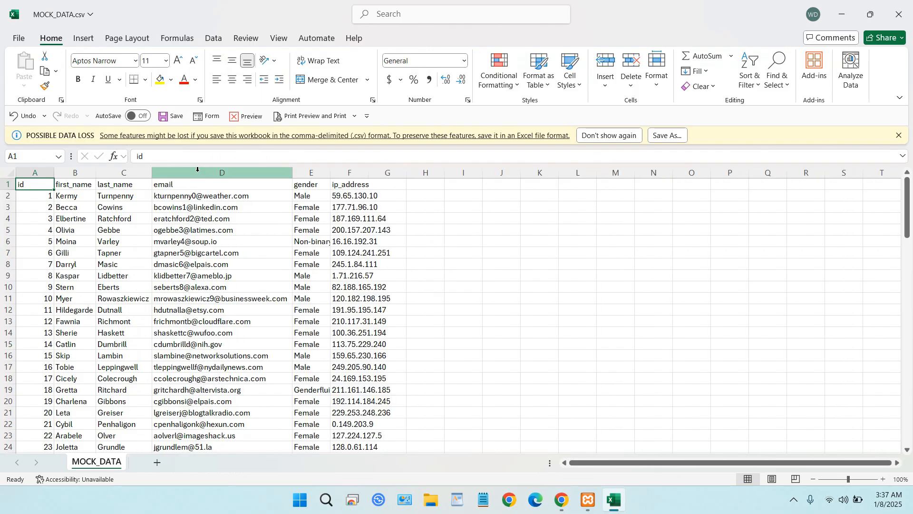
double_click(331, 173)
scroll(304, 293, "down", 6)
scroll(304, 292, "down", 20)
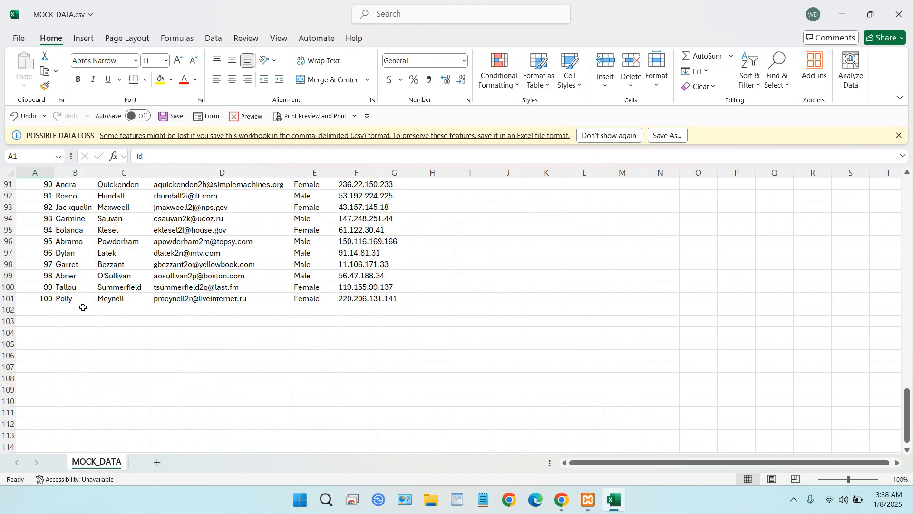
left_click(898, 14)
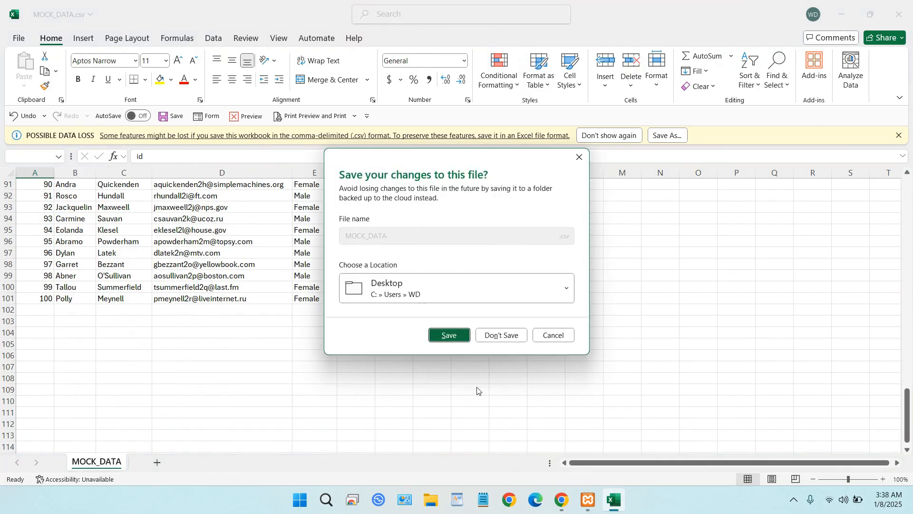
left_click(500, 336)
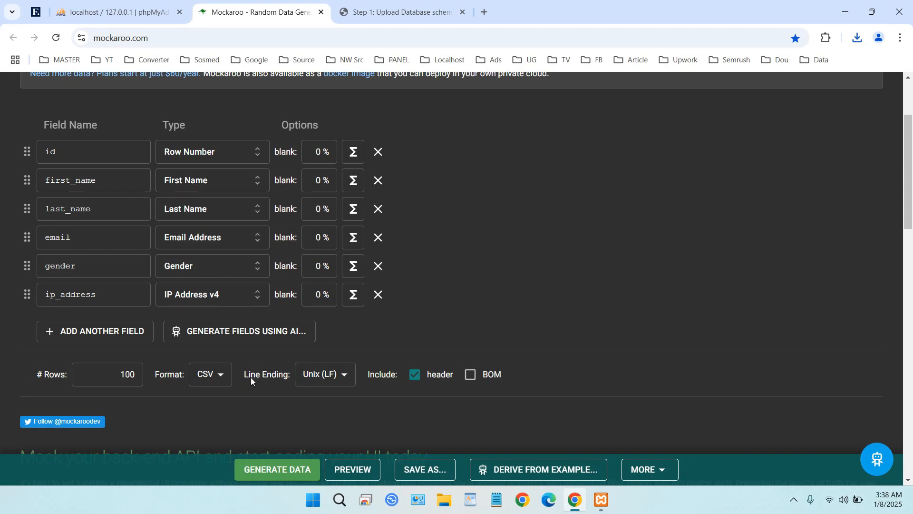
Change the output format to SQL and include the CREATE TABLE statement
left_click(225, 380)
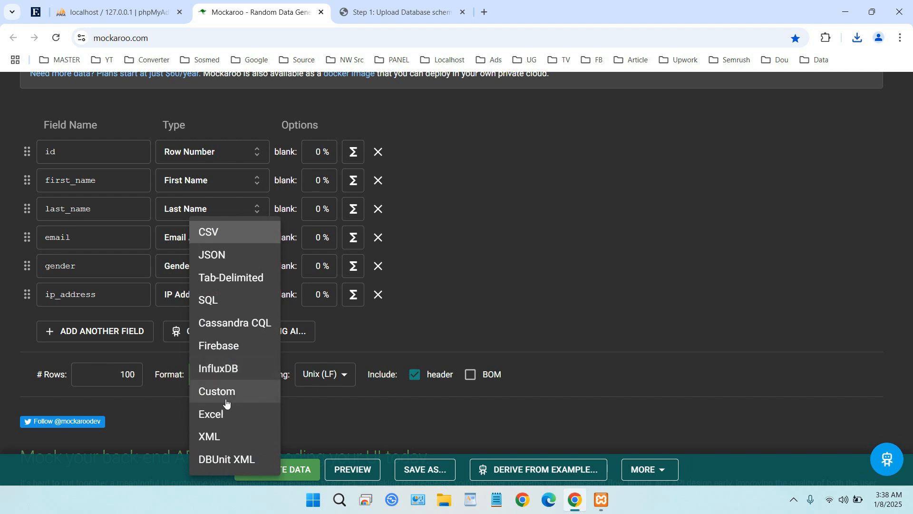
left_click(230, 304)
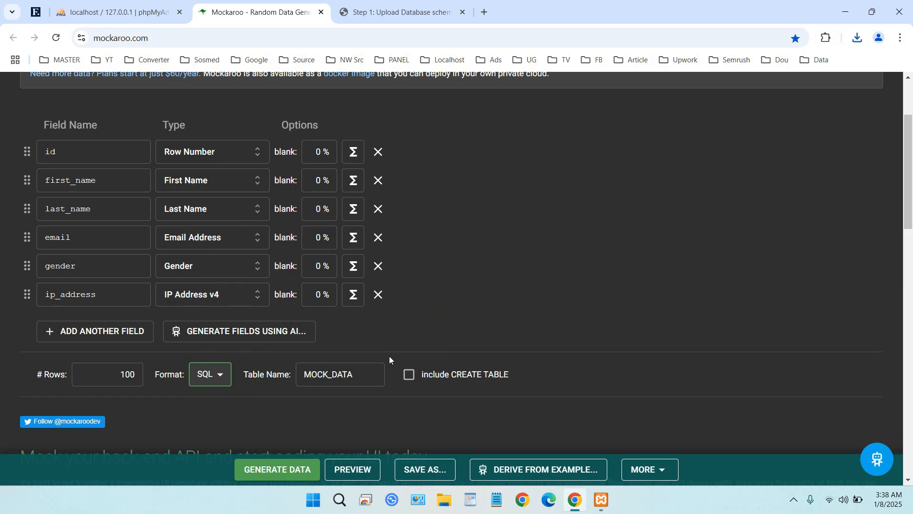
left_click(409, 380)
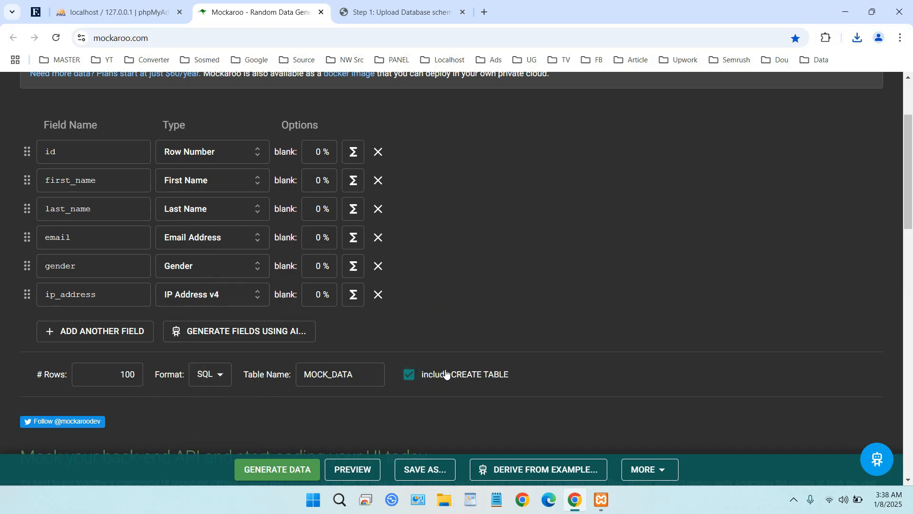
Add another field named numberx and open its data type selection
left_click(96, 337)
double_click(112, 326)
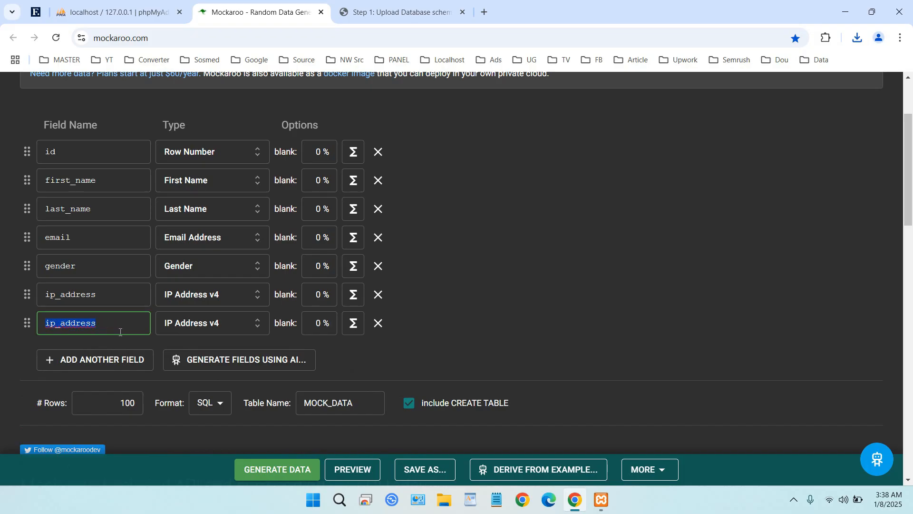
type("numberx")
left_click(234, 322)
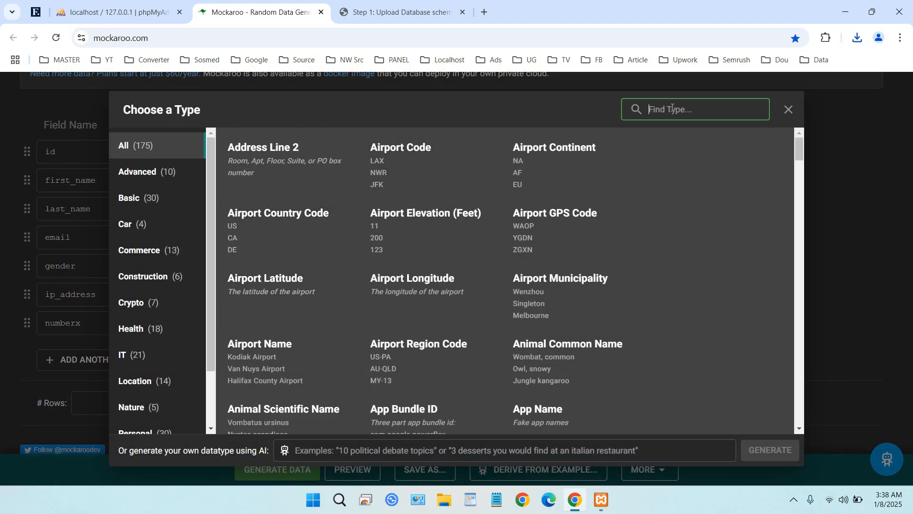
type("numb")
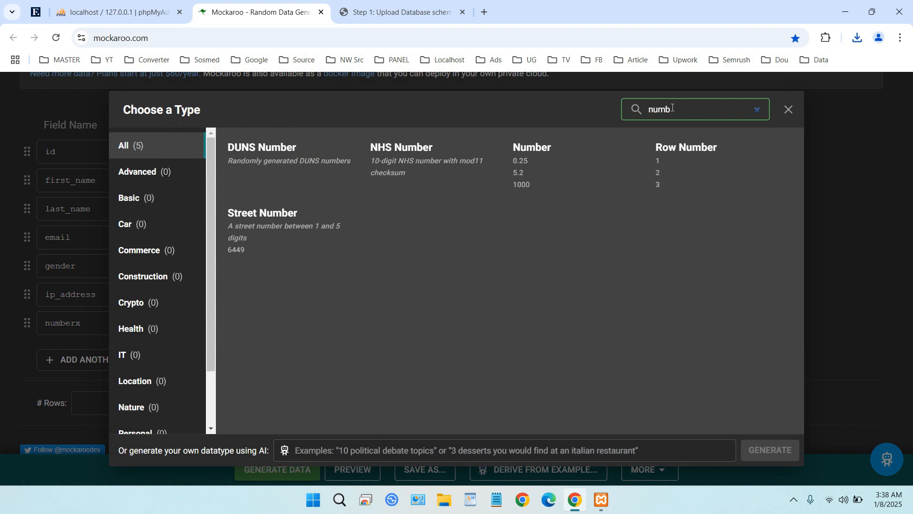
left_click(172, 174)
left_click(157, 150)
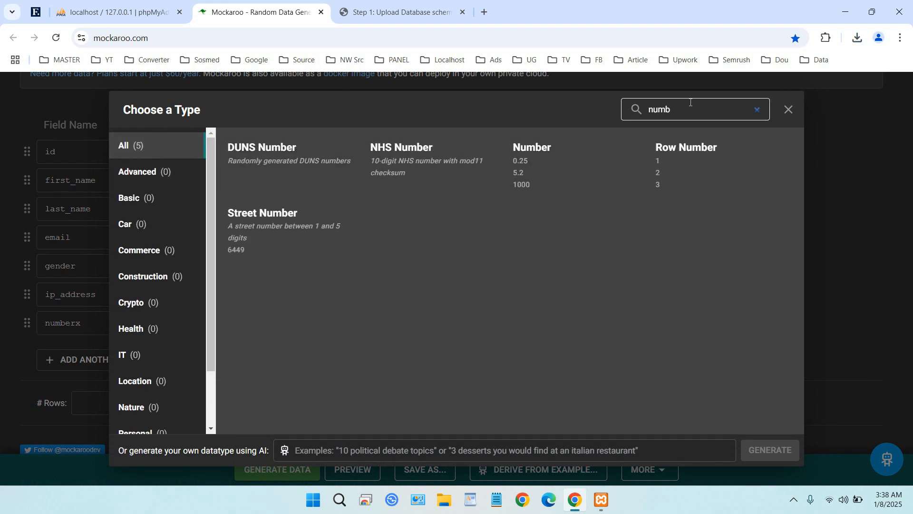
left_click_drag(697, 106, 462, 91)
key("BackSpace")
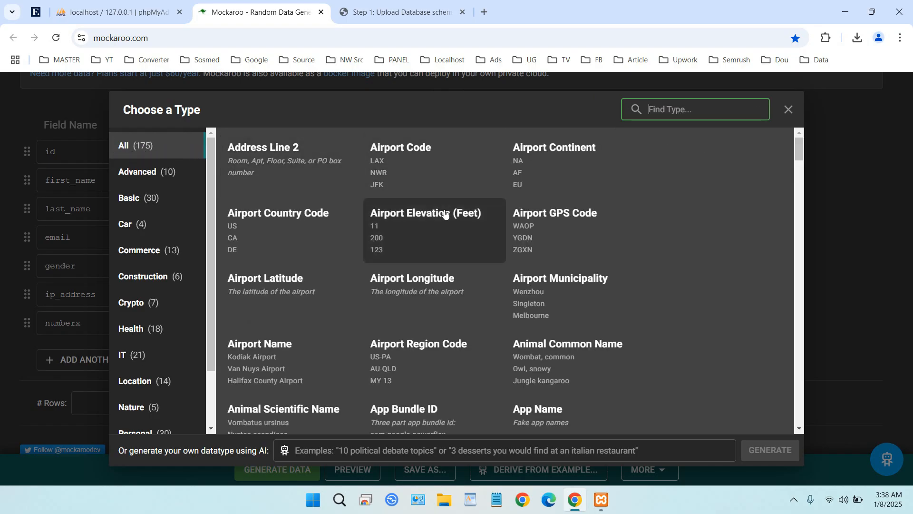
Browse the full list of data types and assign Car Model Year to the numberx field
scroll(434, 216, "down", 2)
scroll(433, 218, "down", 6)
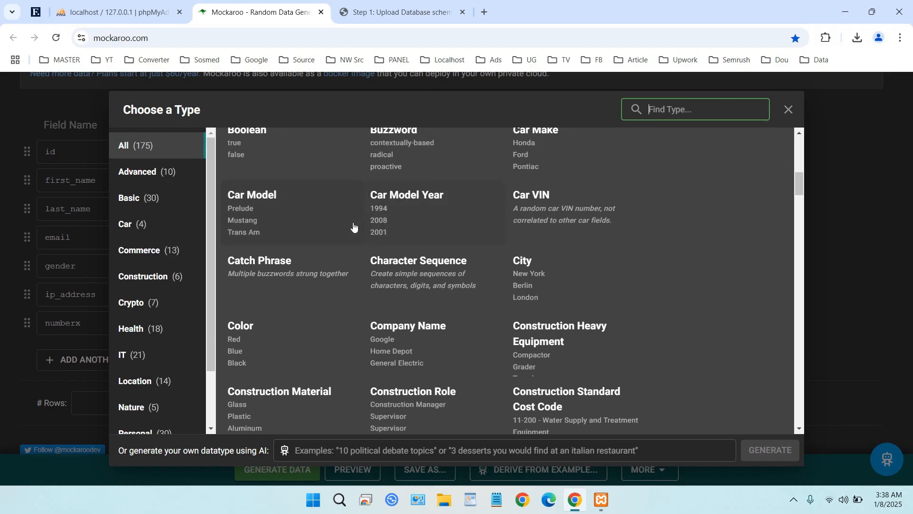
scroll(395, 248, "up", 3)
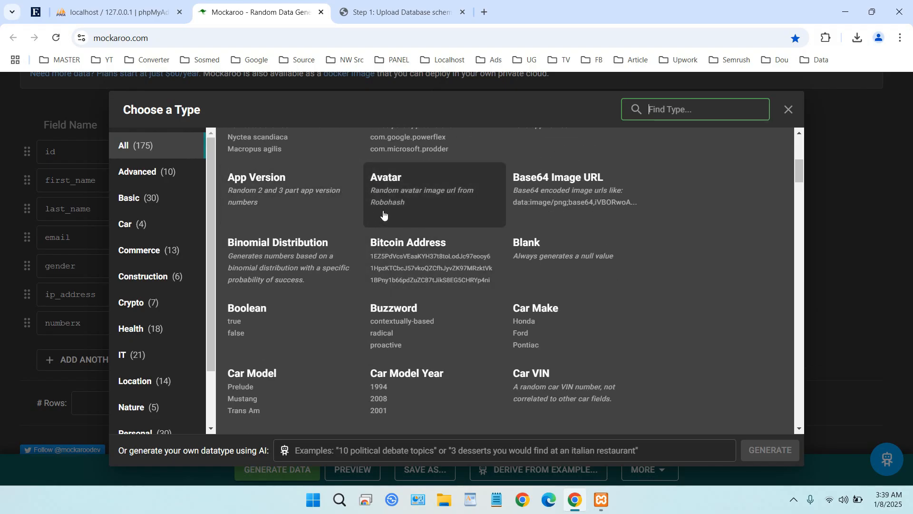
scroll(421, 226, "down", 3)
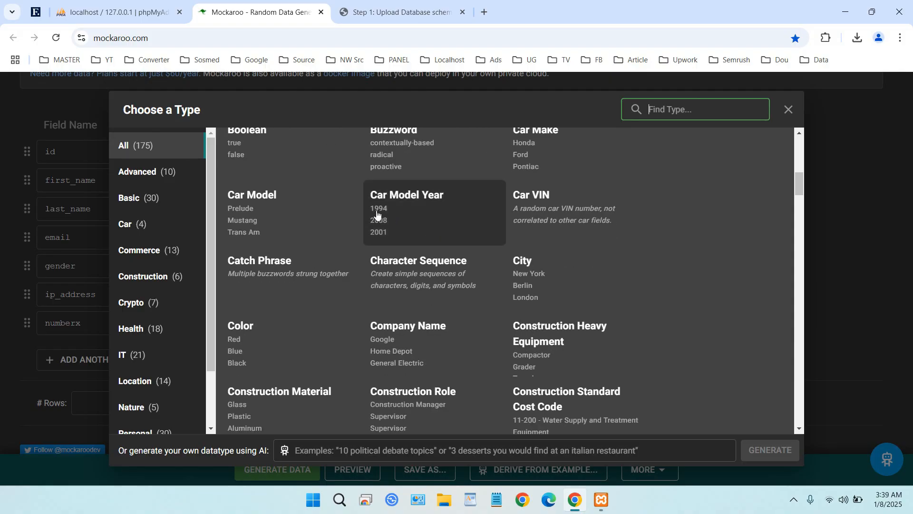
left_click(417, 214)
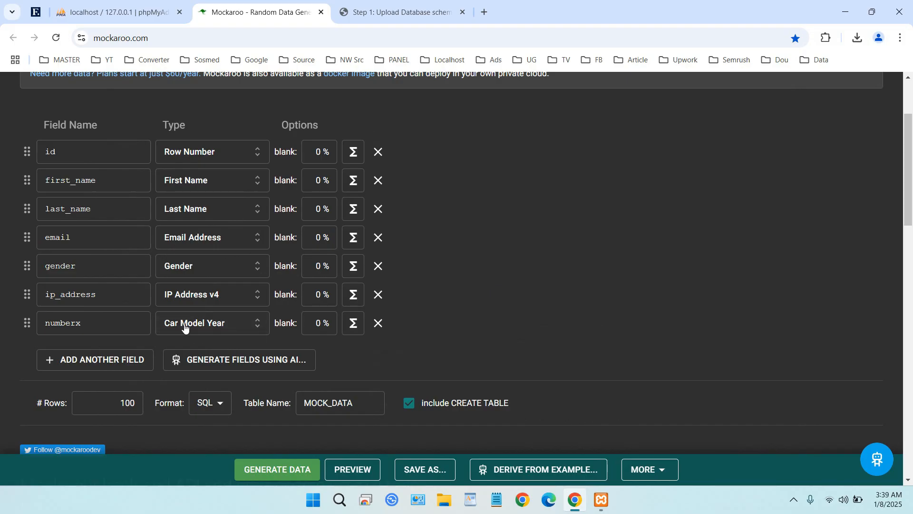
Generate the SQL mock data, save it to the Desktop as MOCK_DATA.sql, and show the file in its folder
scroll(381, 323, "down", 1)
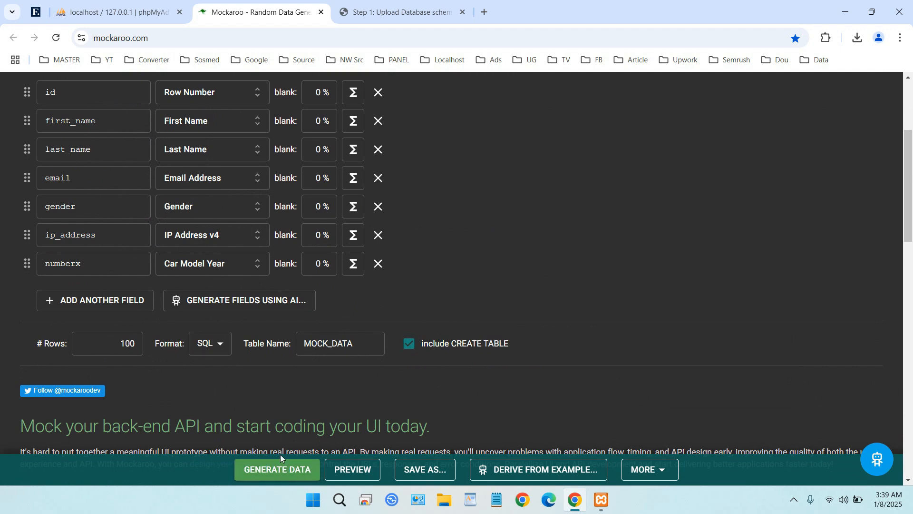
left_click(290, 469)
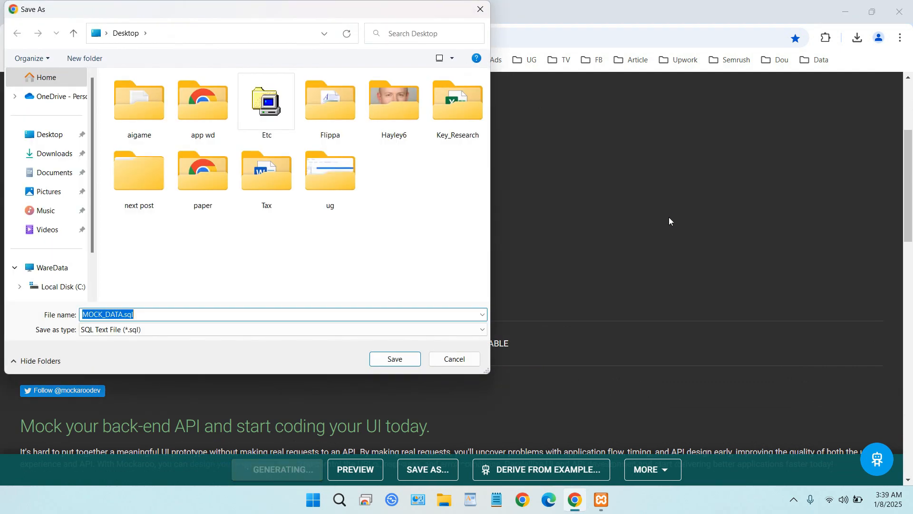
left_click(395, 361)
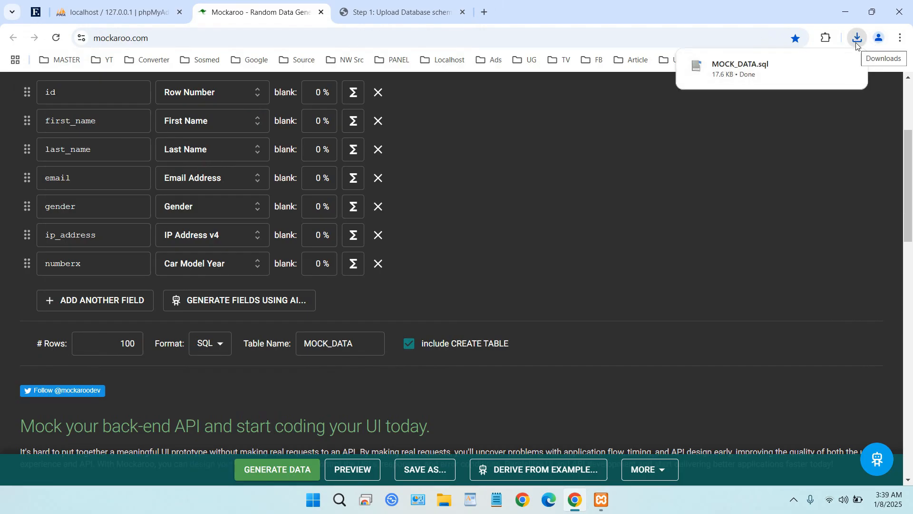
left_click(820, 70)
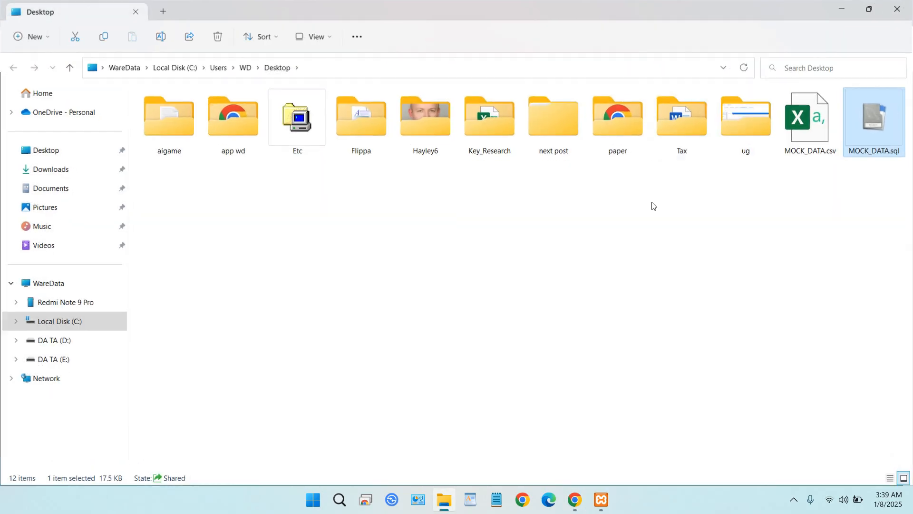
Open the Desktop file MOCK_DATA.sql in Notepad++ for this one time only
right_click(873, 128)
mouse_move(838, 188)
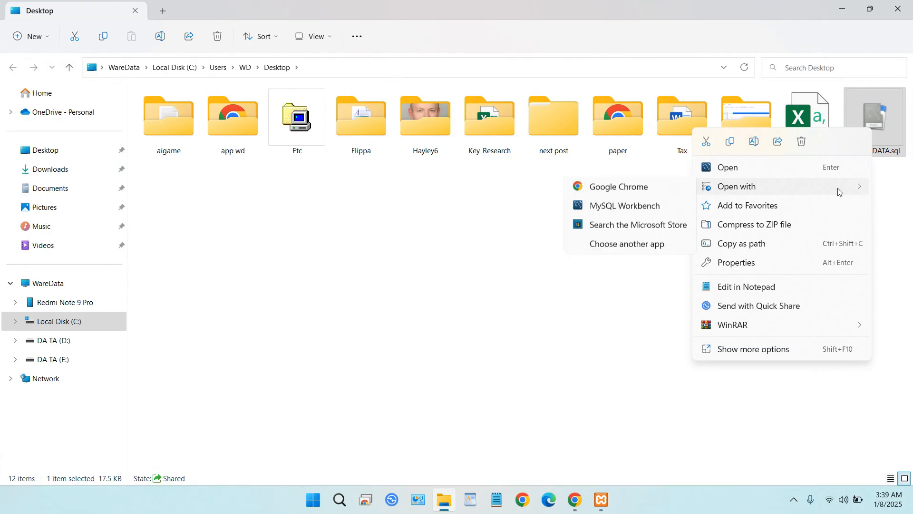
left_click(650, 243)
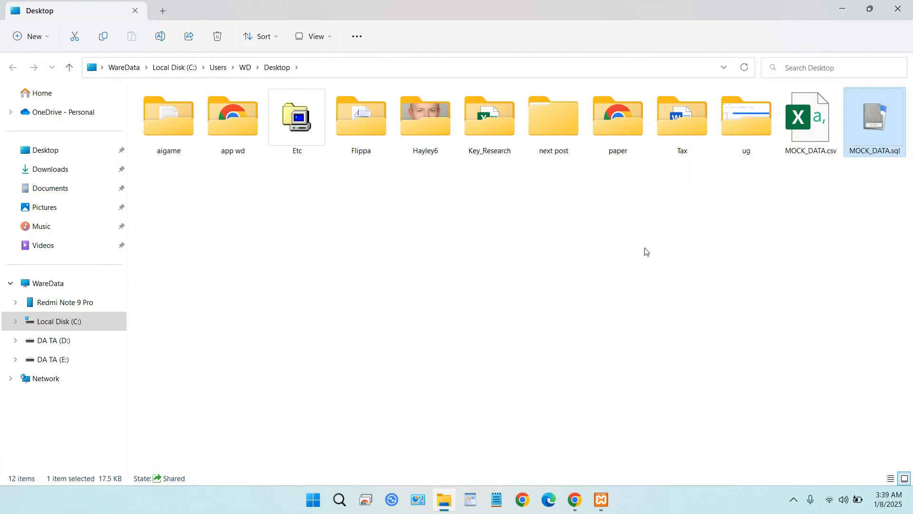
scroll(485, 256, "down", 5)
left_click(435, 275)
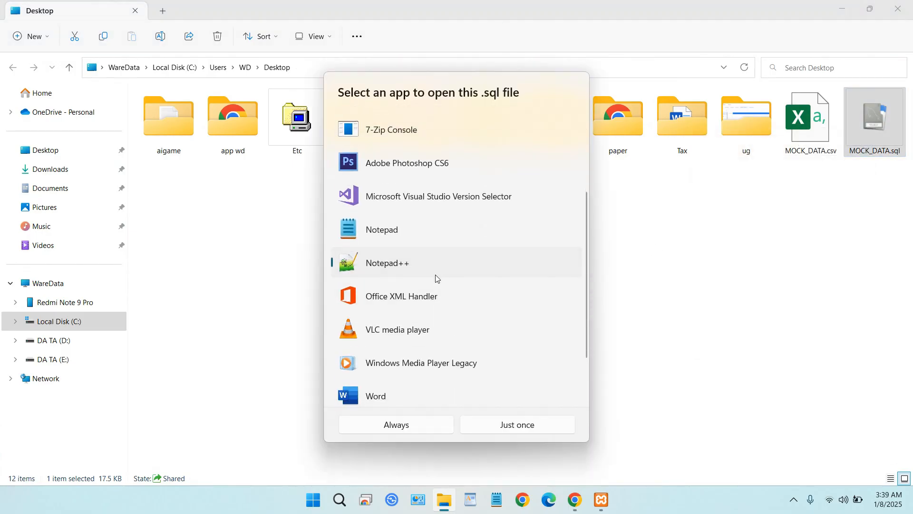
left_click(494, 423)
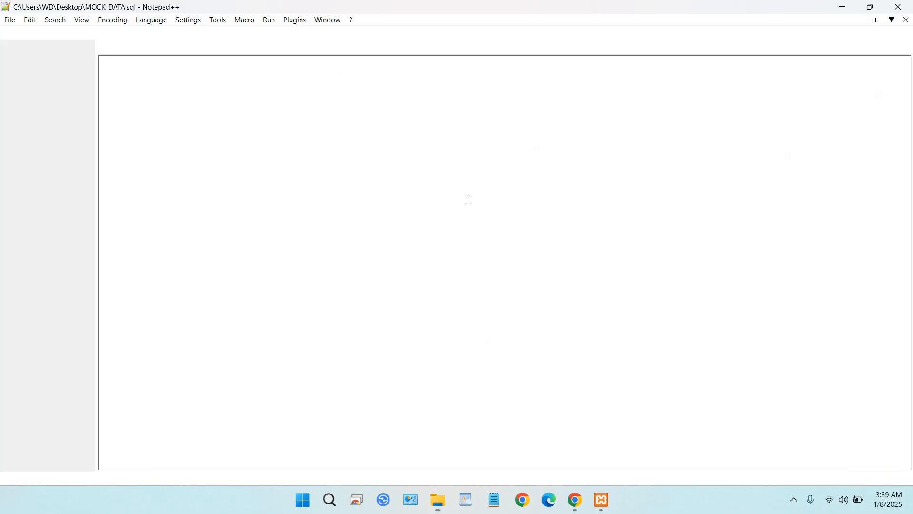
Examine the column definitions and insert statements in MOCK_DATA.sql, and close the editor and the file window to return to Mockaroo
scroll(487, 187, "up", 5)
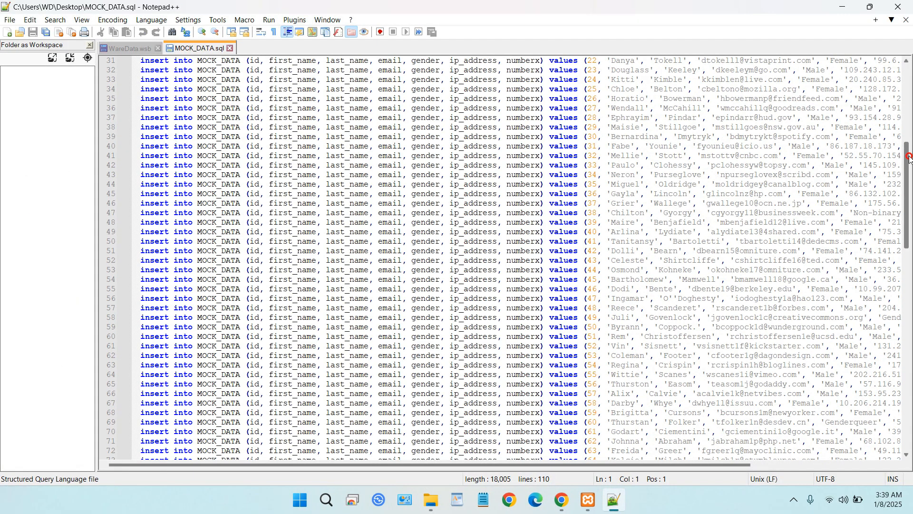
left_click_drag(909, 157, 908, 79)
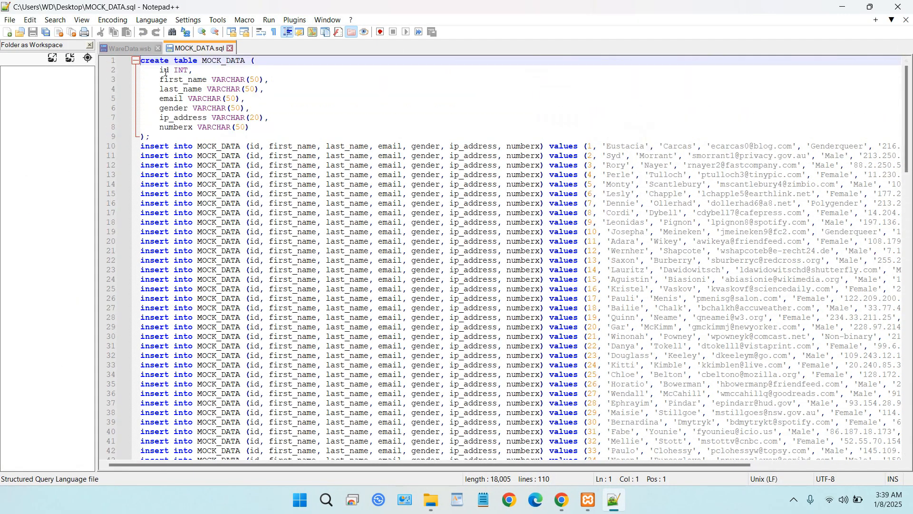
left_click_drag(159, 70, 252, 131)
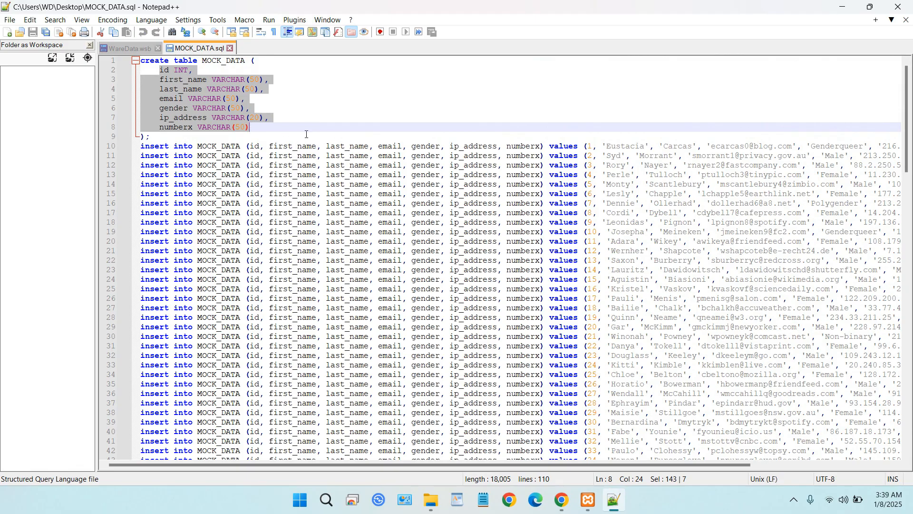
scroll(328, 153, "down", 20)
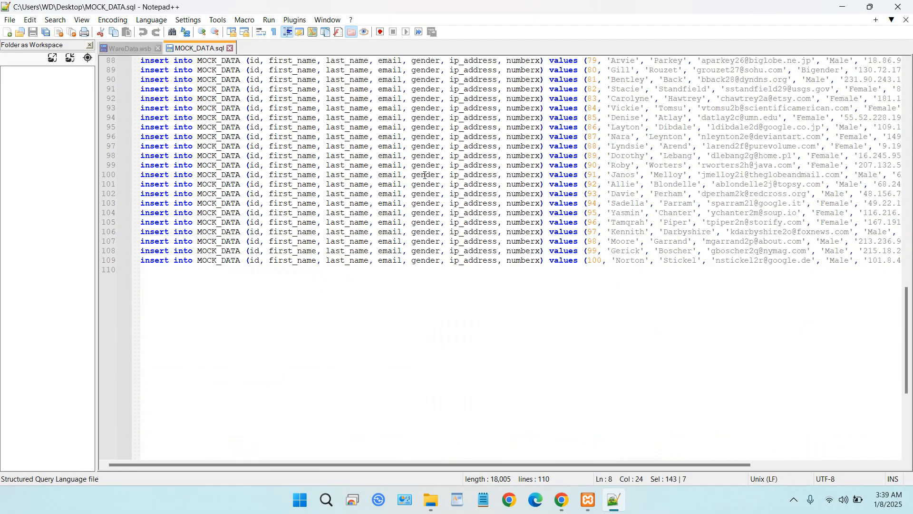
scroll(454, 187, "up", 20)
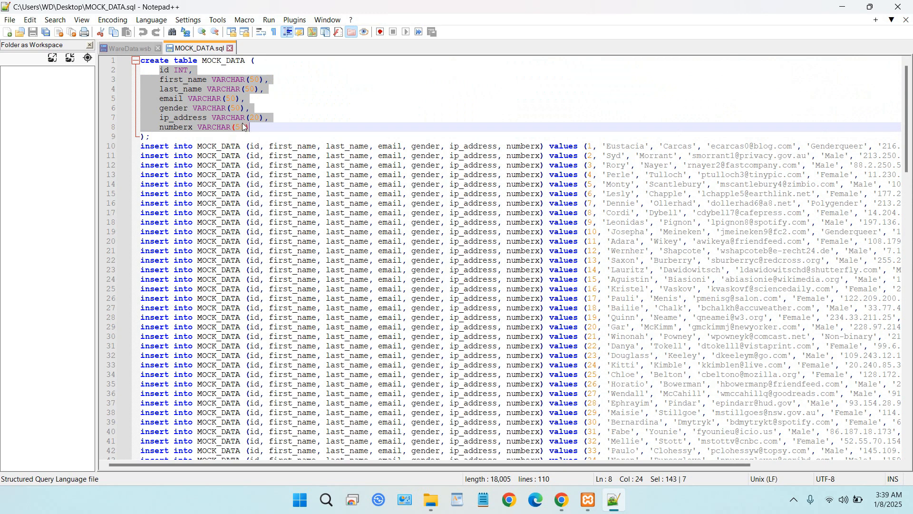
left_click(904, 10)
left_click(904, 5)
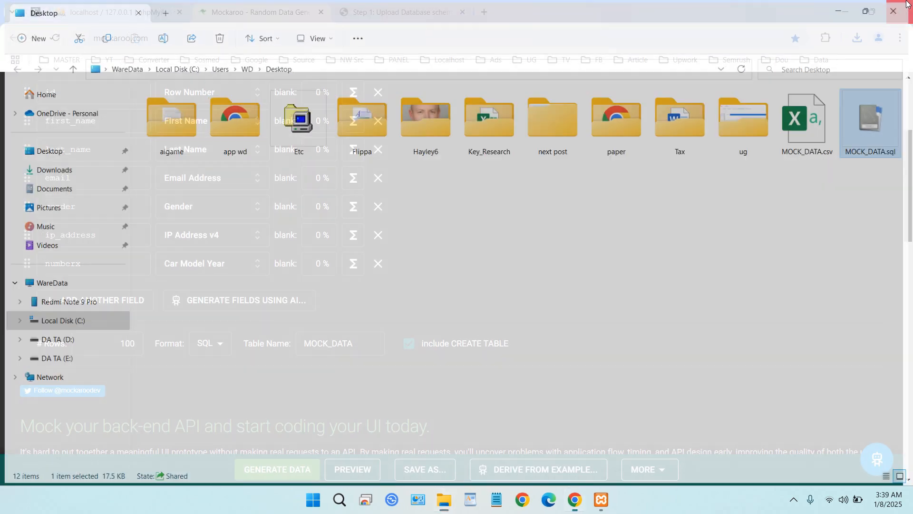
scroll(562, 172, "up", 4)
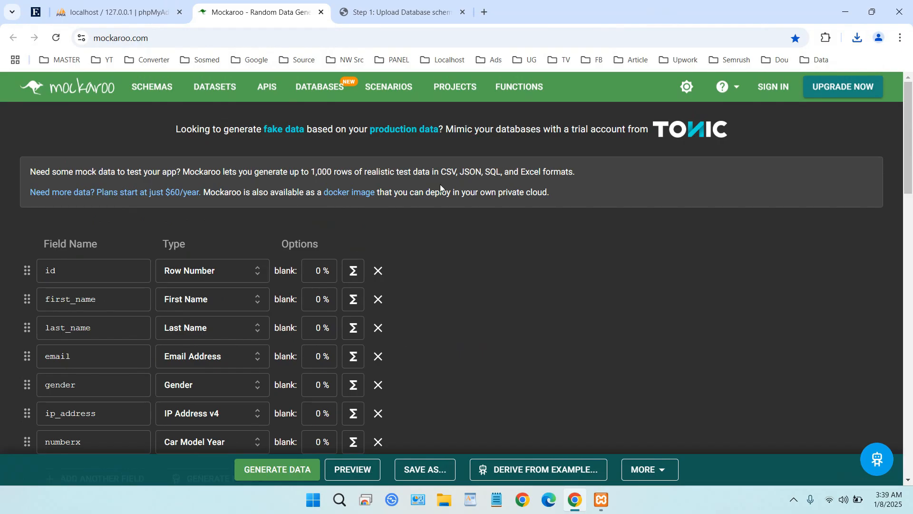
Switch to phpMyAdmin and open the server's database list, checking the Apache and MySQL status in the XAMPP Control Panel
left_click(116, 12)
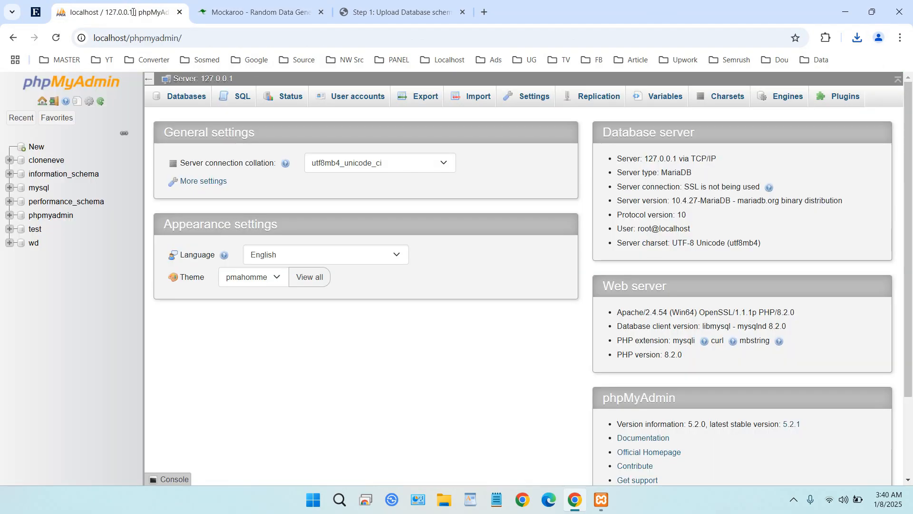
left_click(183, 101)
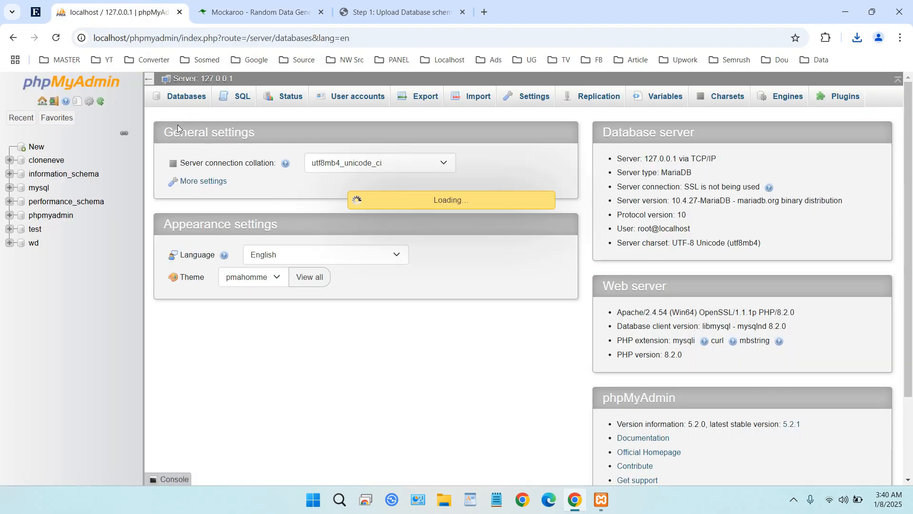
left_click(601, 499)
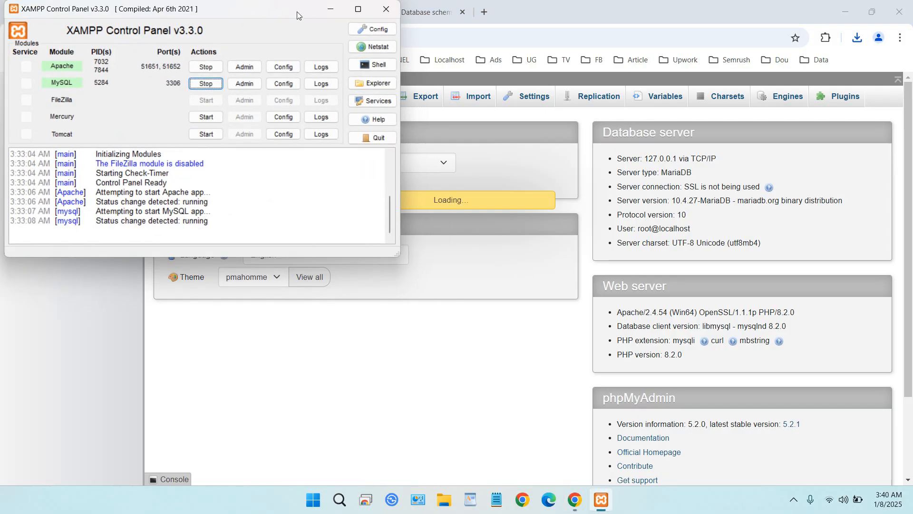
left_click(330, 9)
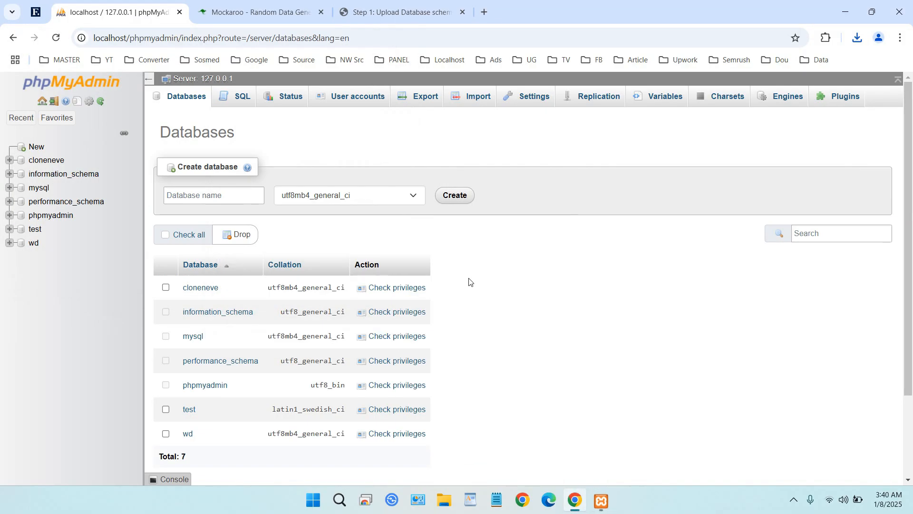
Create a new database named waredata with the utf8mb4_general_ci collation
left_click(197, 195)
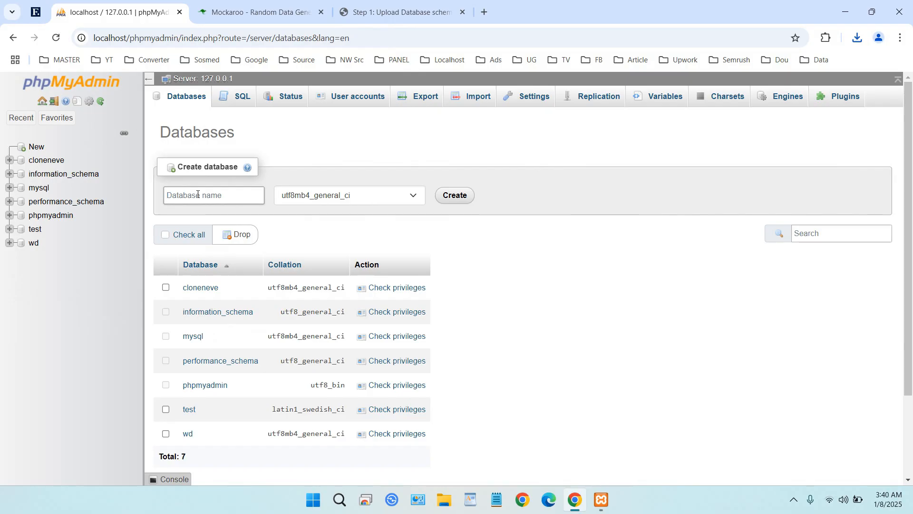
type("de")
type("mow")
key("BackSpace")
key("BackSpace")
key("BackSpace")
key("BackSpace")
key("BackSpace")
type("w")
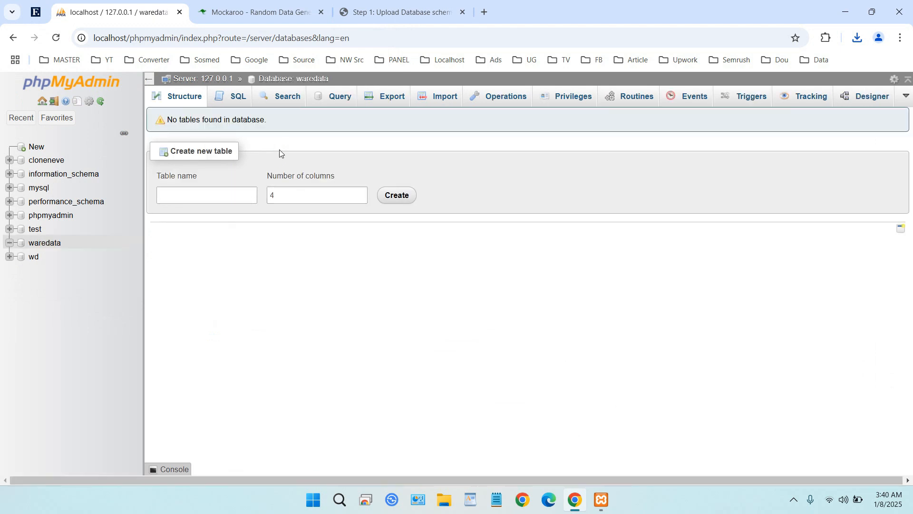
Create a new table named wdtable with 3 columns in the waredata database
left_click(225, 196)
type("3")
key("ctrl+a")
type("wd")
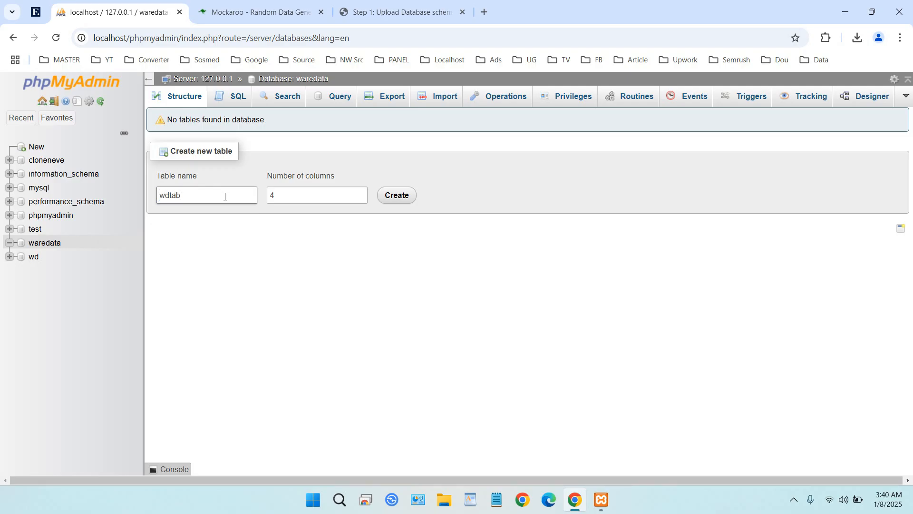
double_click(306, 195)
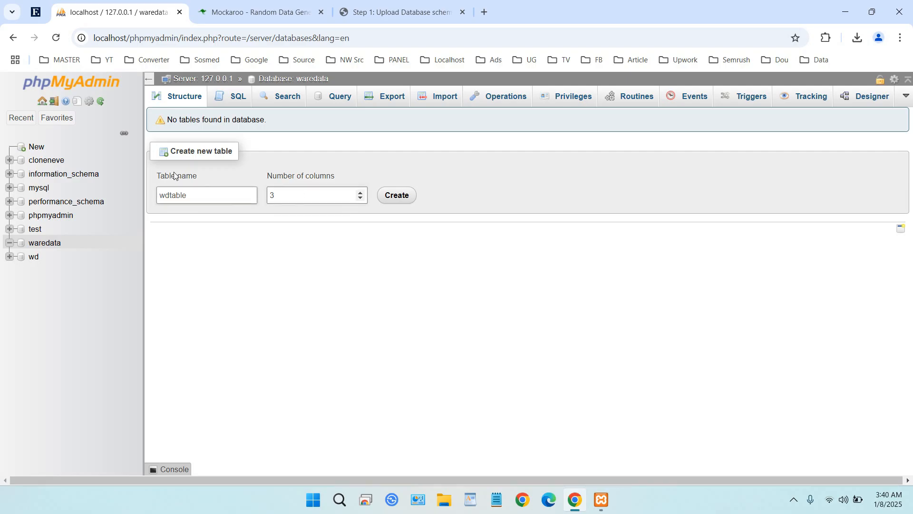
left_click(401, 200)
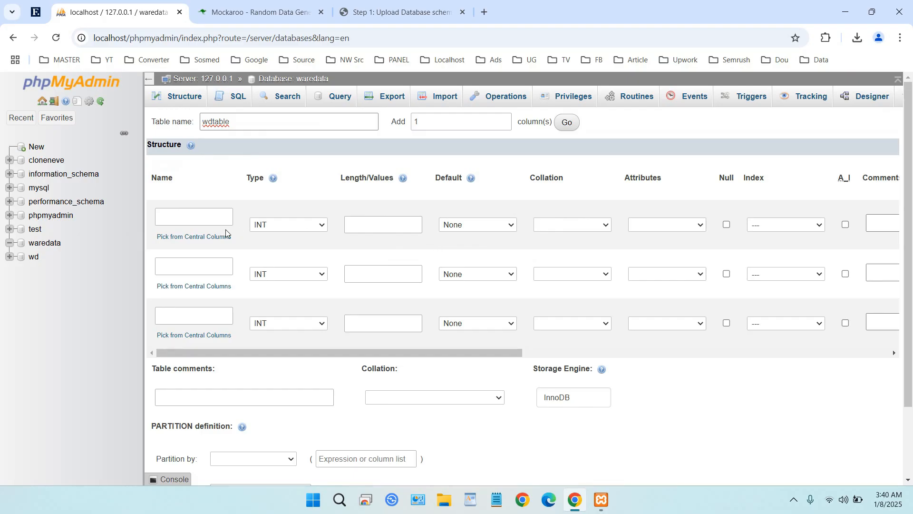
Name the three columns of wdtable id, name and address, and save the table
left_click(203, 219)
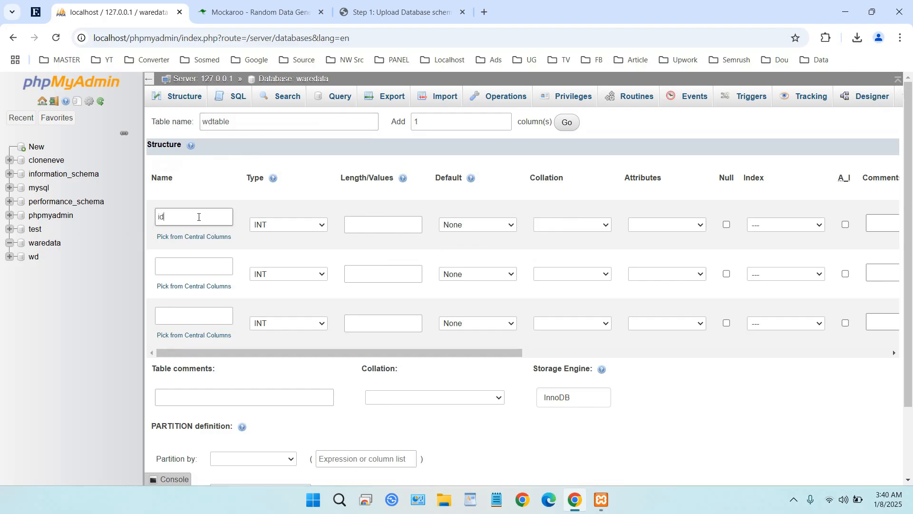
key("Tab")
key("Tab")
left_click(180, 270)
type("nam")
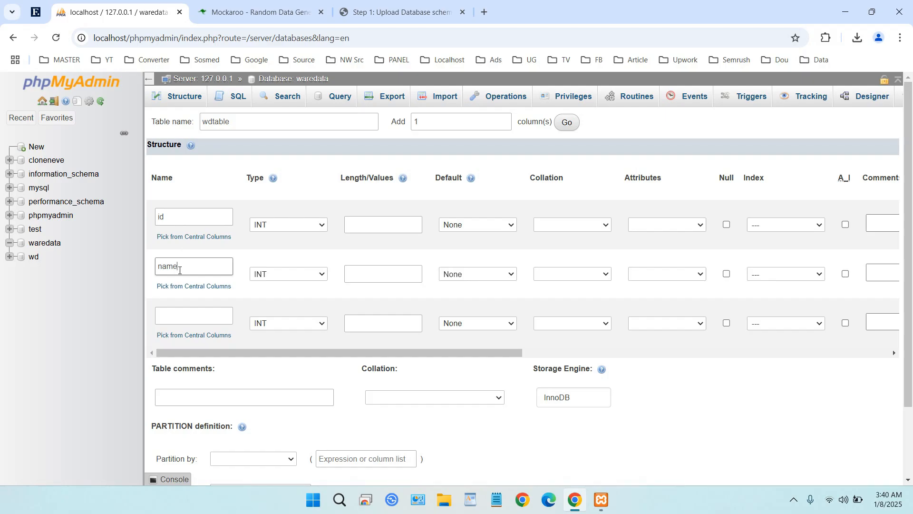
type("e")
left_click(185, 320)
type("ad")
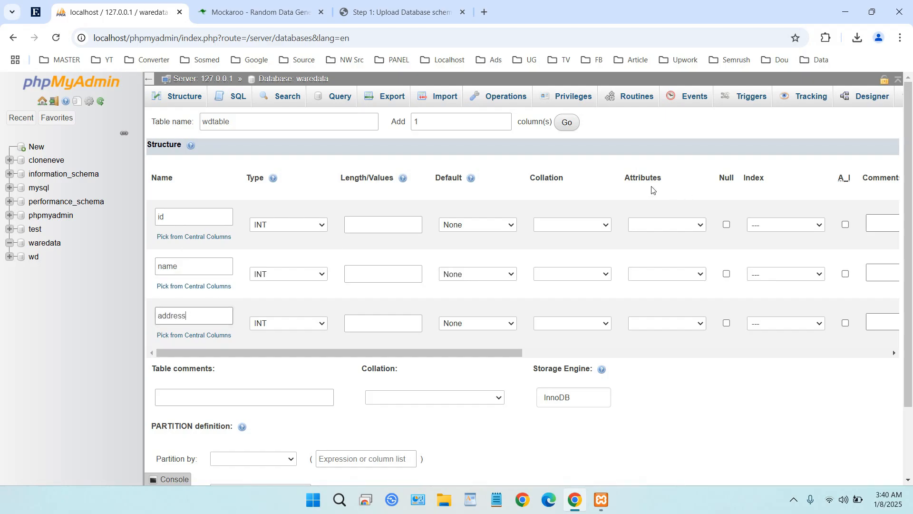
scroll(613, 193, "down", 2)
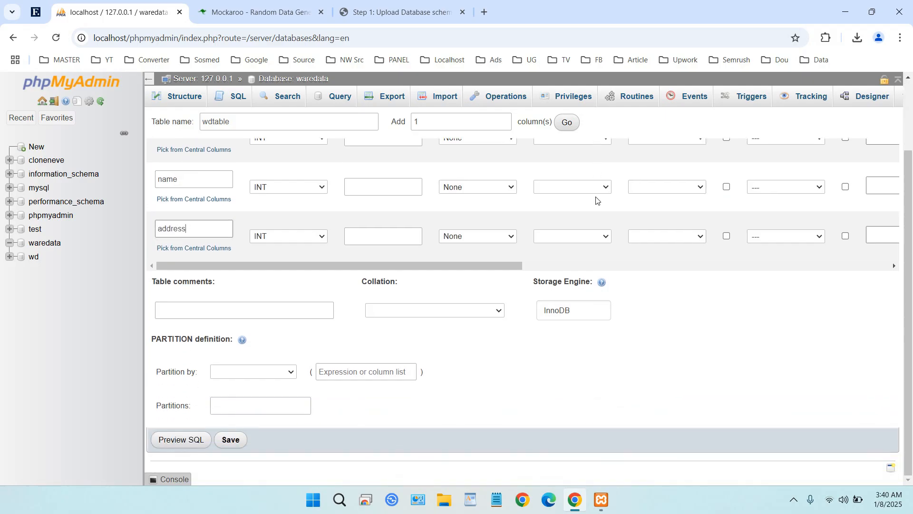
left_click(233, 439)
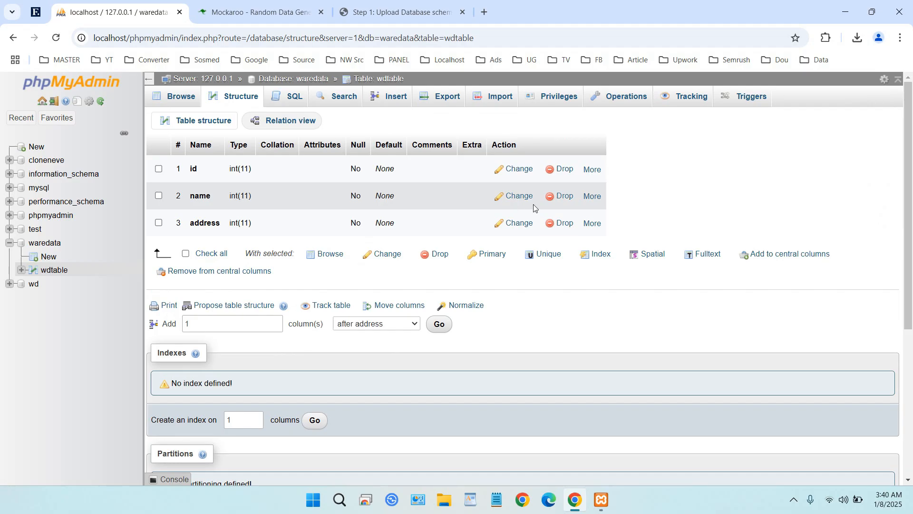
Change the name column to type VARCHAR with a length of 100 and save it
left_click(513, 196)
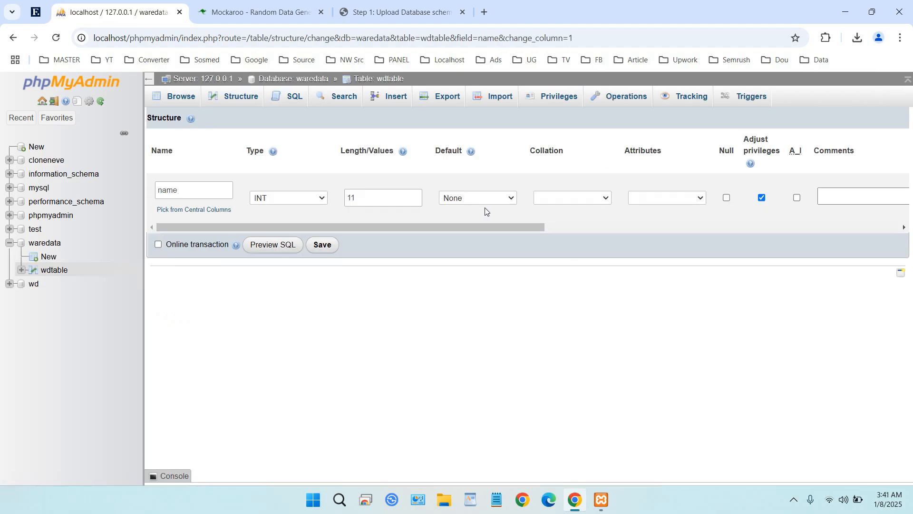
left_click(291, 206)
left_click(303, 221)
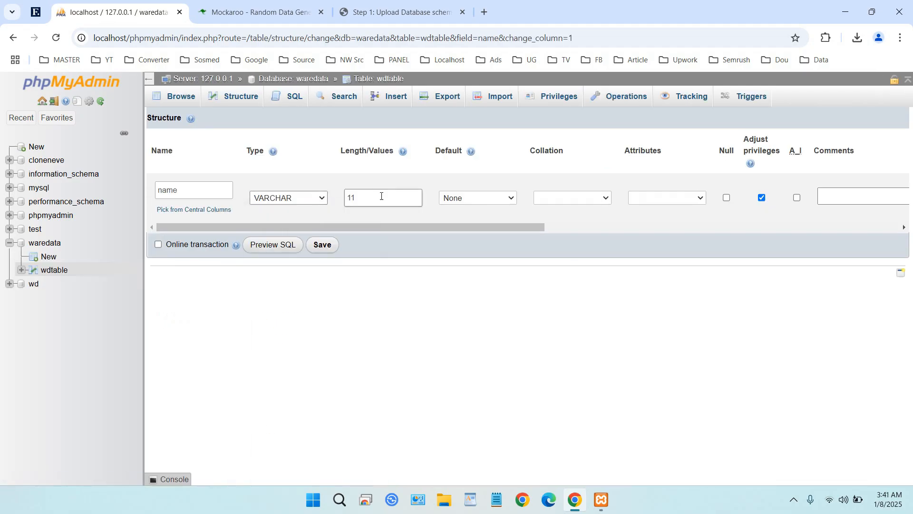
left_click_drag(381, 196, 334, 196)
type("100")
left_click(327, 245)
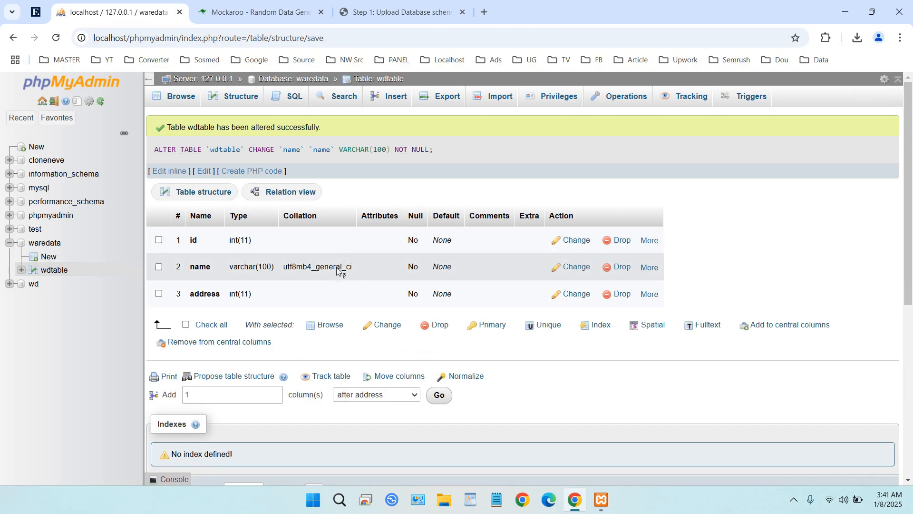
Change the address column to type VARCHAR with a length of 1000 and save it
left_click(576, 294)
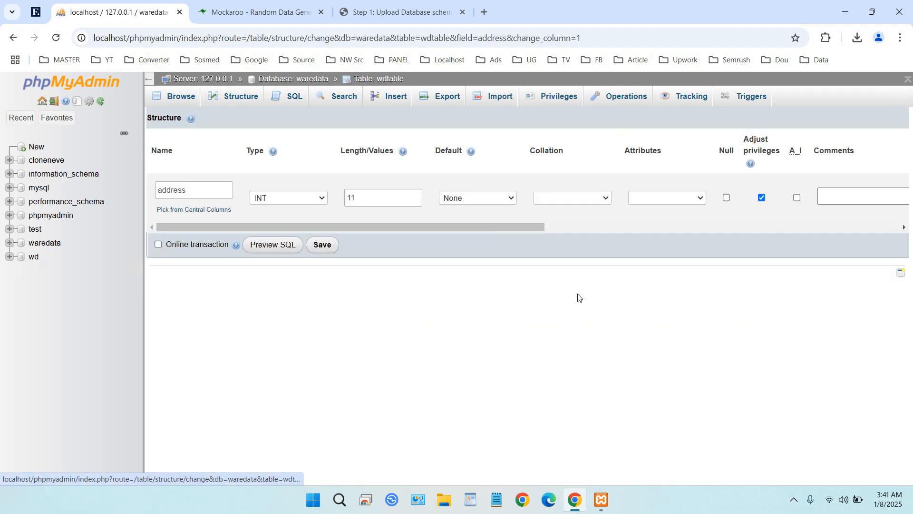
left_click(320, 197)
left_click(343, 220)
left_click(380, 199)
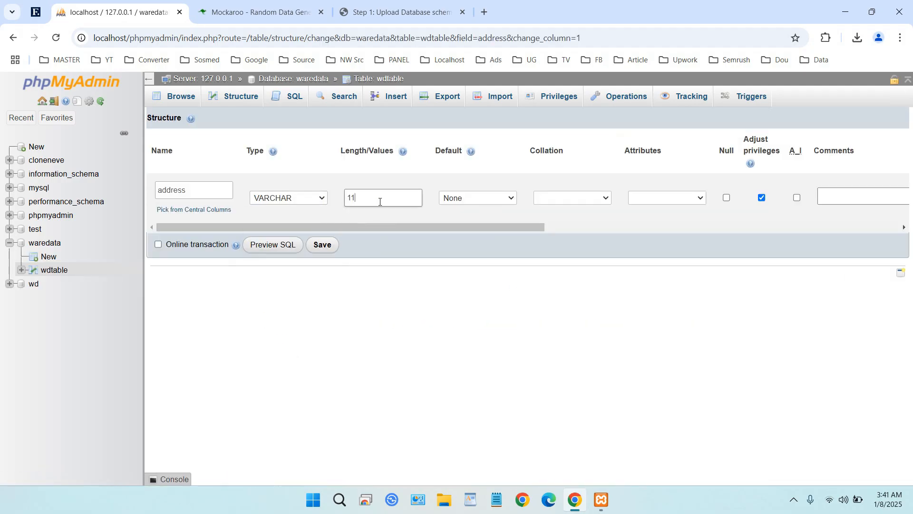
double_click(379, 199)
type("1")
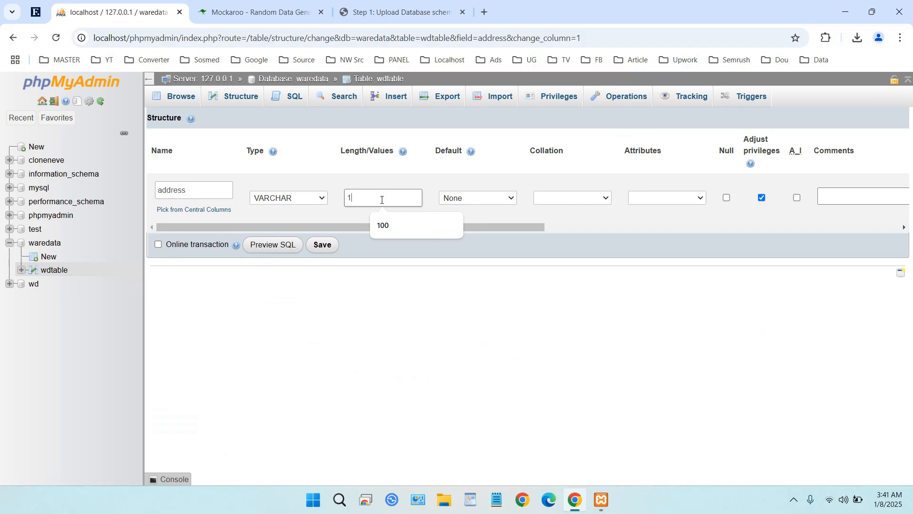
key("BackSpace")
type("1000")
left_click(328, 246)
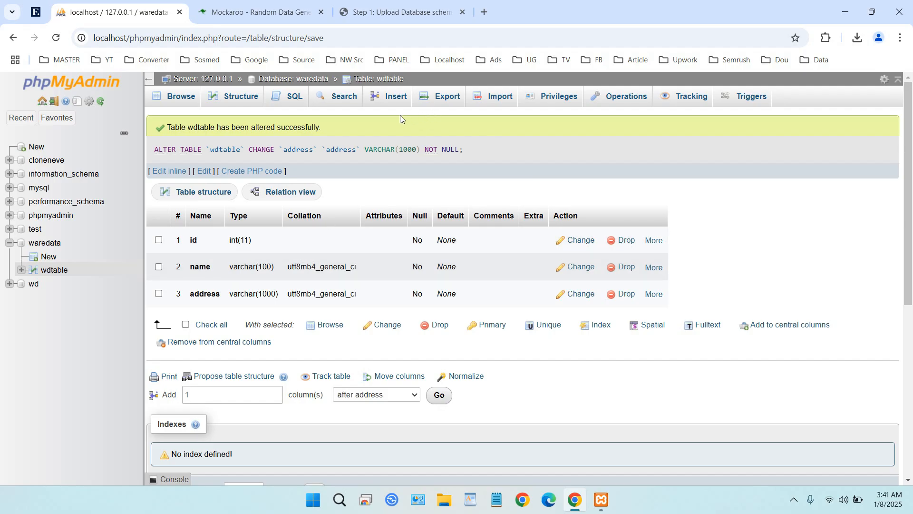
Export wdtable with the quick method in SQL format, save it as wdtable.sql on the Desktop, and browse the table's rows
left_click(455, 96)
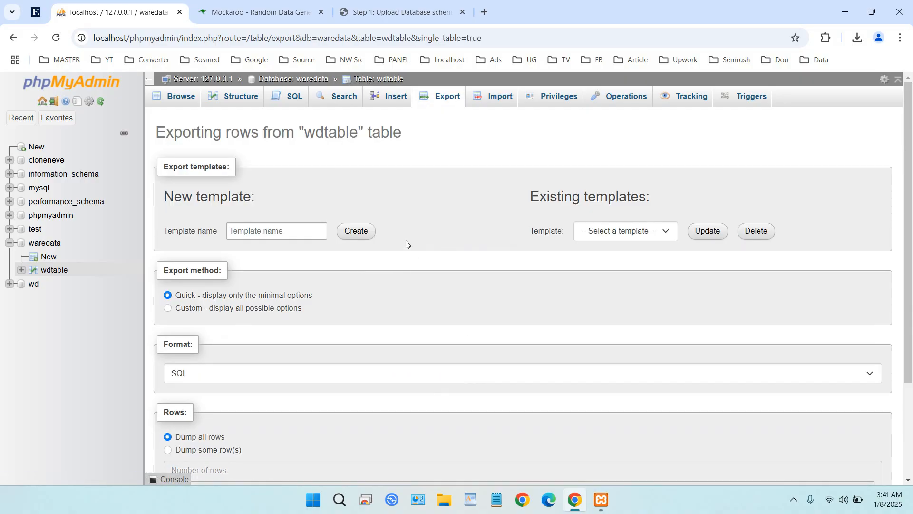
scroll(448, 256, "down", 3)
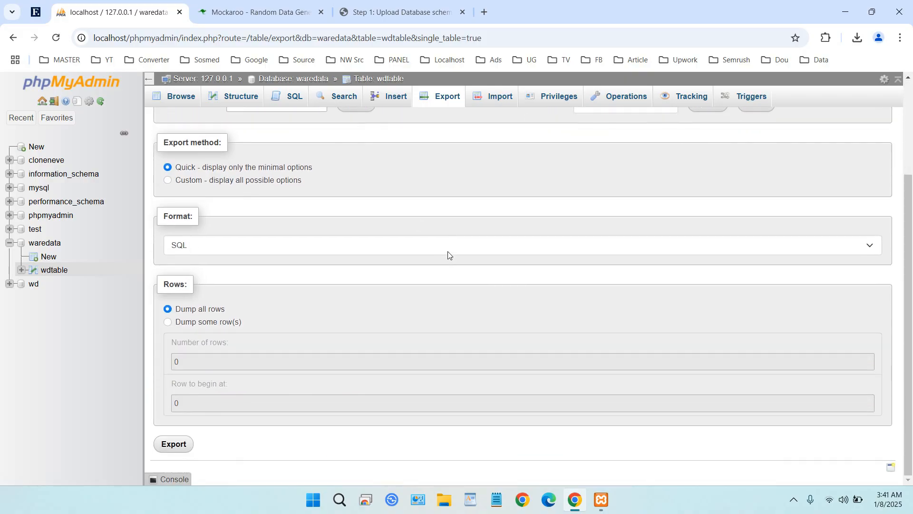
left_click(174, 444)
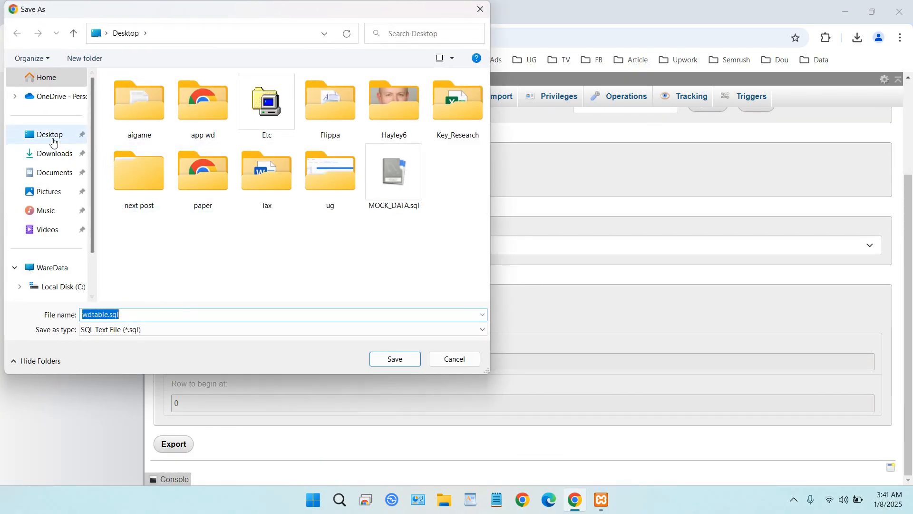
left_click(52, 139)
left_click(394, 359)
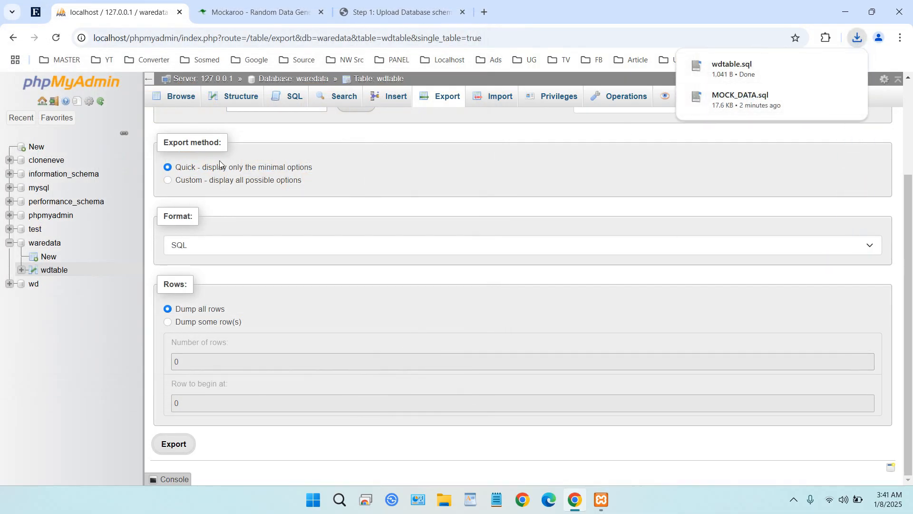
left_click(181, 97)
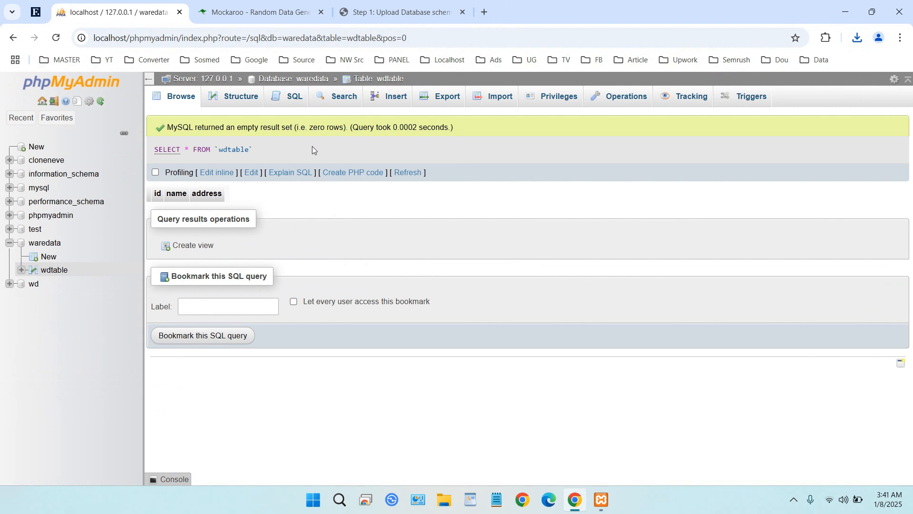
Switch to the Fill Database site and upload wdtable.sql from the Desktop as the database schema
left_click(392, 15)
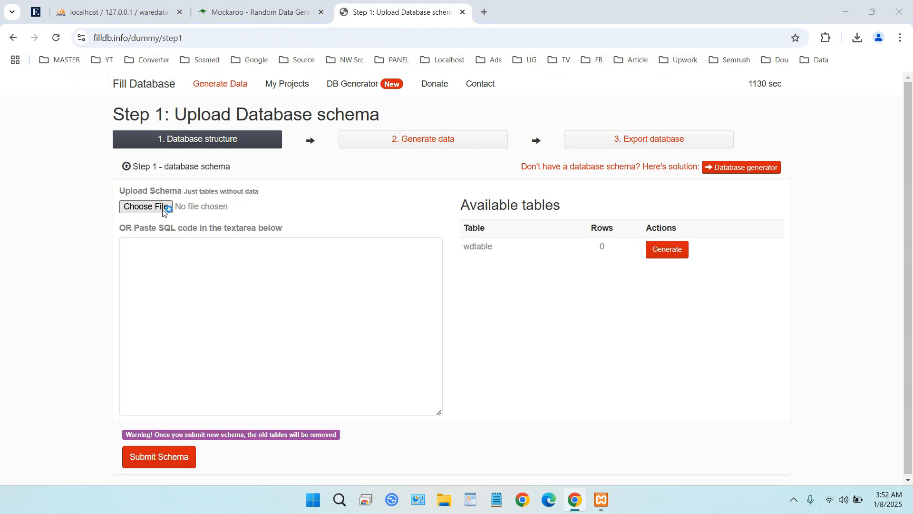
left_click(164, 208)
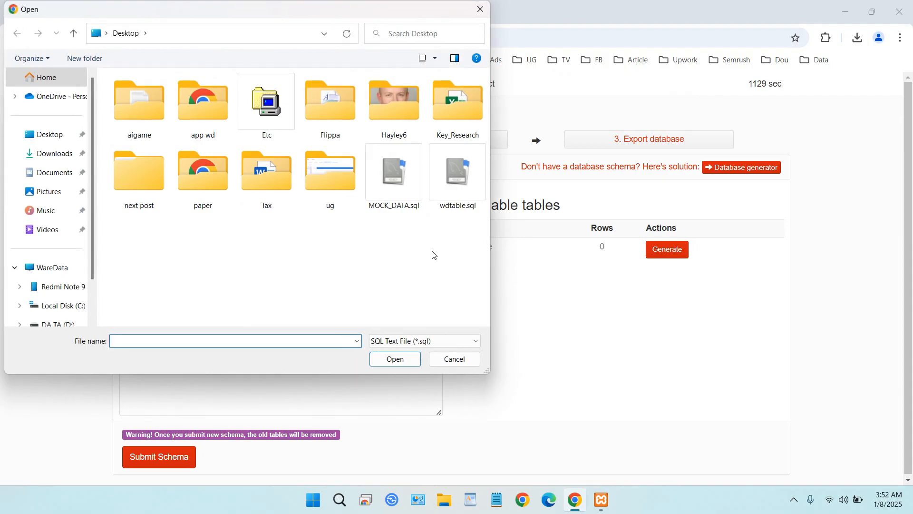
left_click(452, 187)
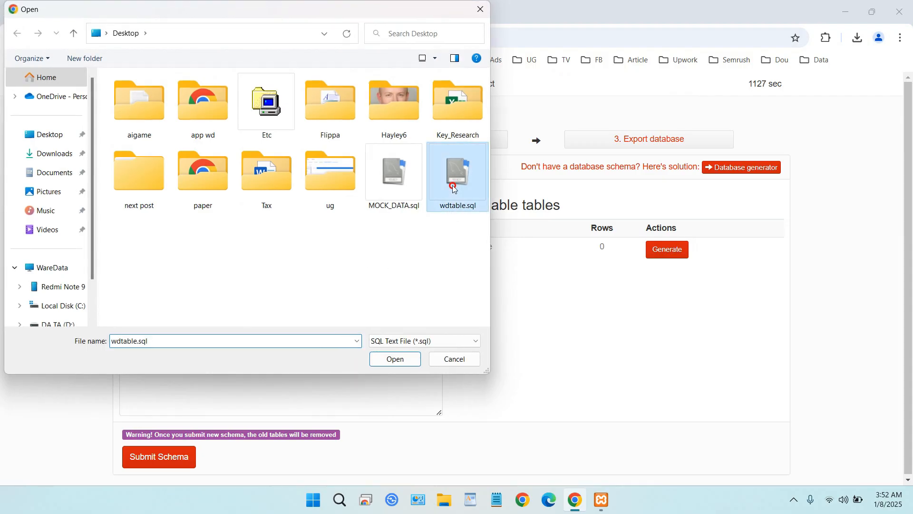
left_click(411, 358)
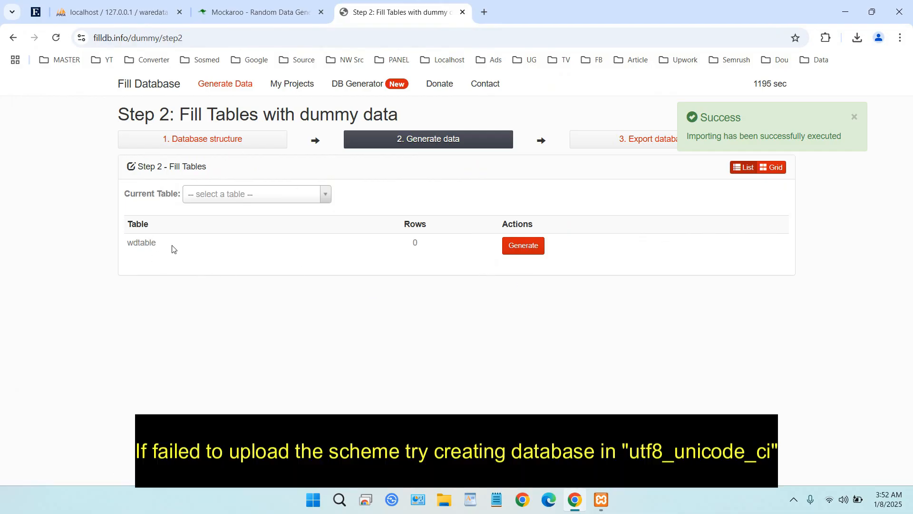
Compare the table imported into Fill Database with the wdtable table in phpMyAdmin, and return to Fill Database
left_click_drag(172, 248, 125, 245)
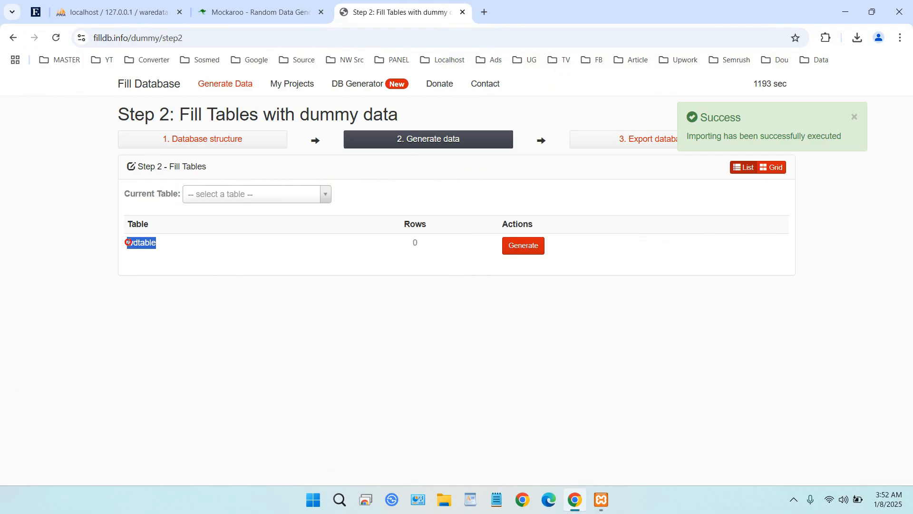
left_click(152, 4)
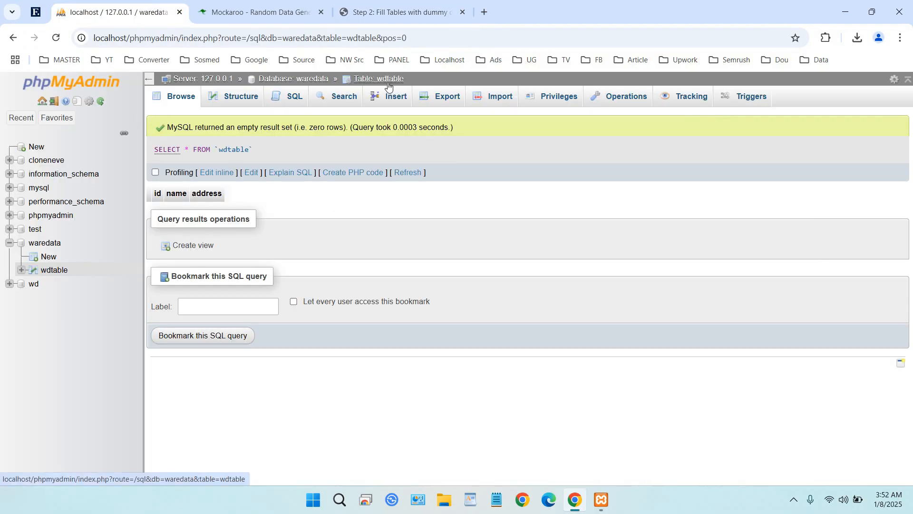
left_click(397, 15)
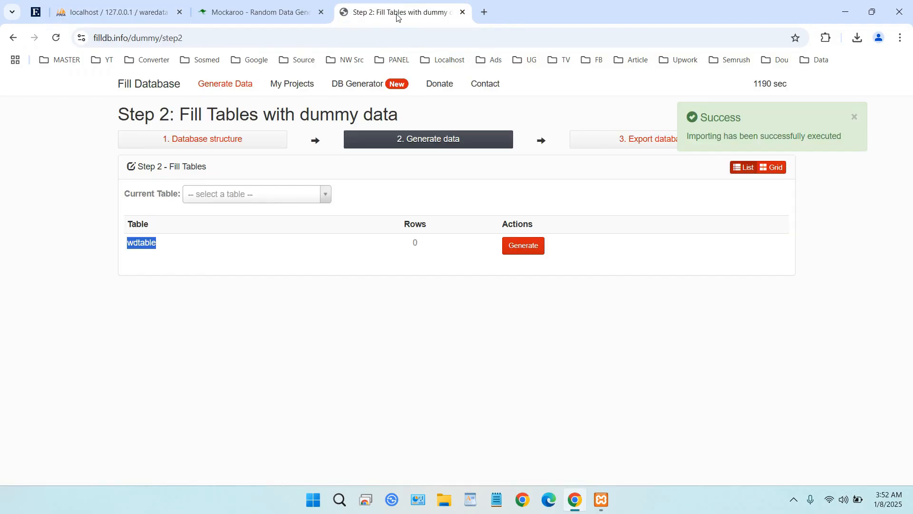
Open the data generation settings of wdtable and set the id column's generator to randomDigit
left_click(527, 247)
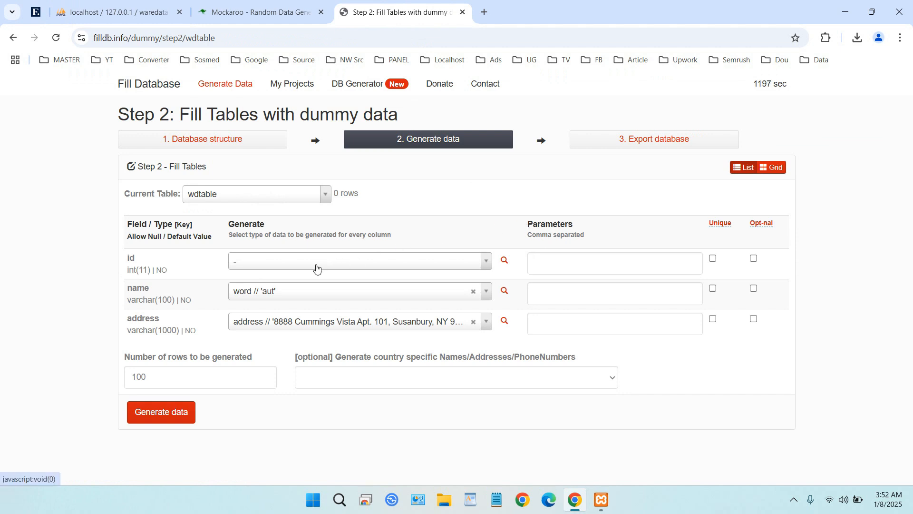
left_click(292, 260)
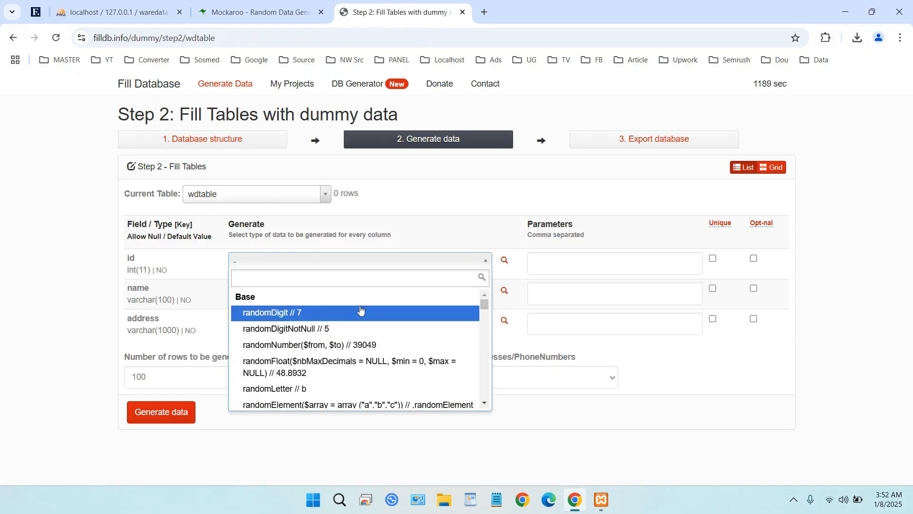
scroll(360, 336, "down", 3)
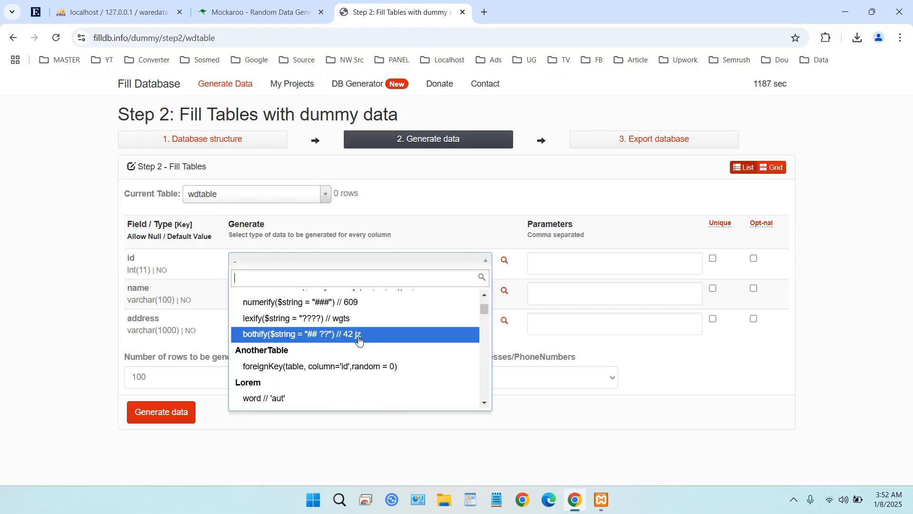
scroll(366, 333, "up", 3)
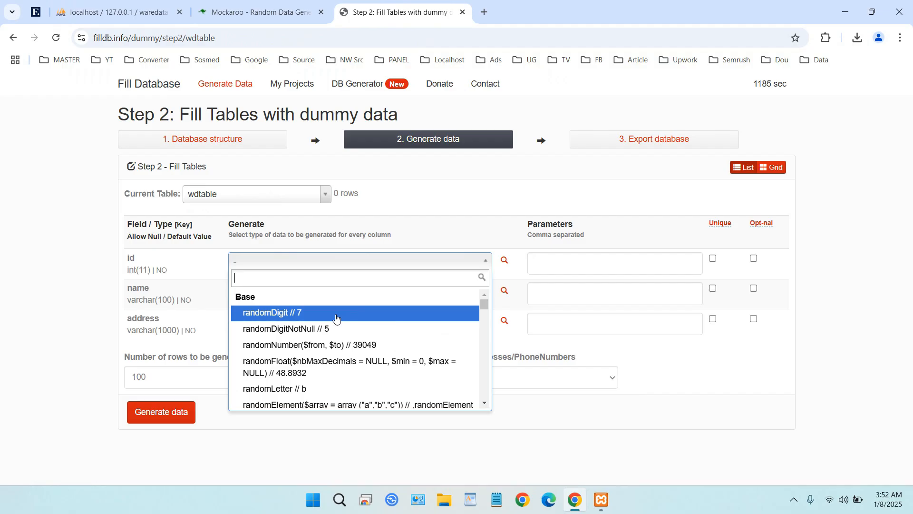
left_click(335, 315)
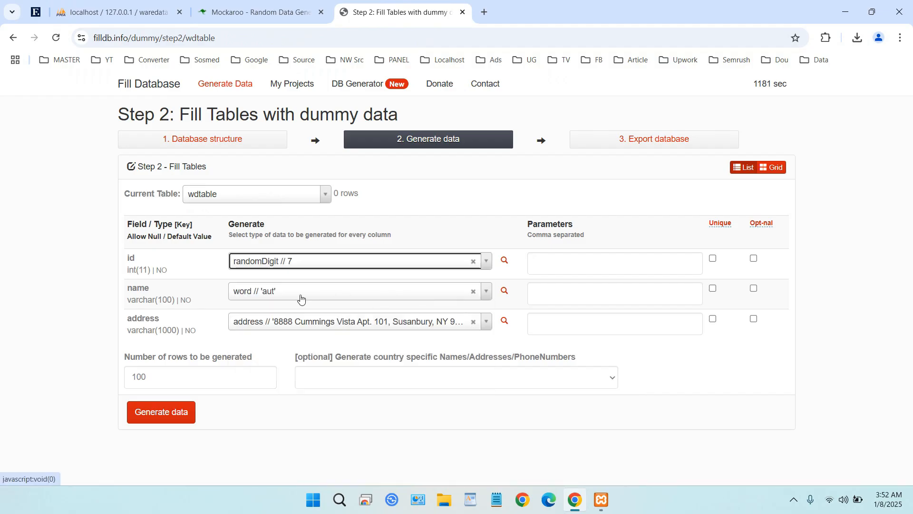
Set the name column's generator to name($gender) and the address column's generator to streetAddress
left_click(257, 298)
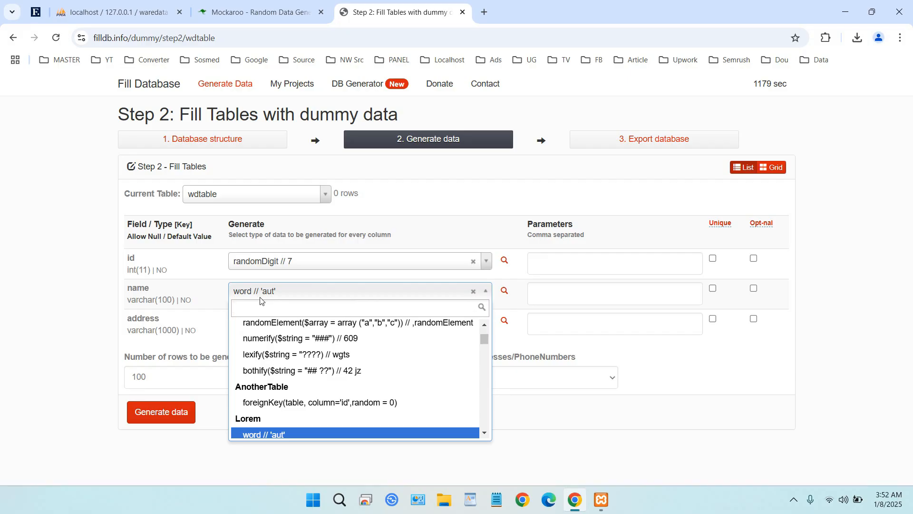
type("name")
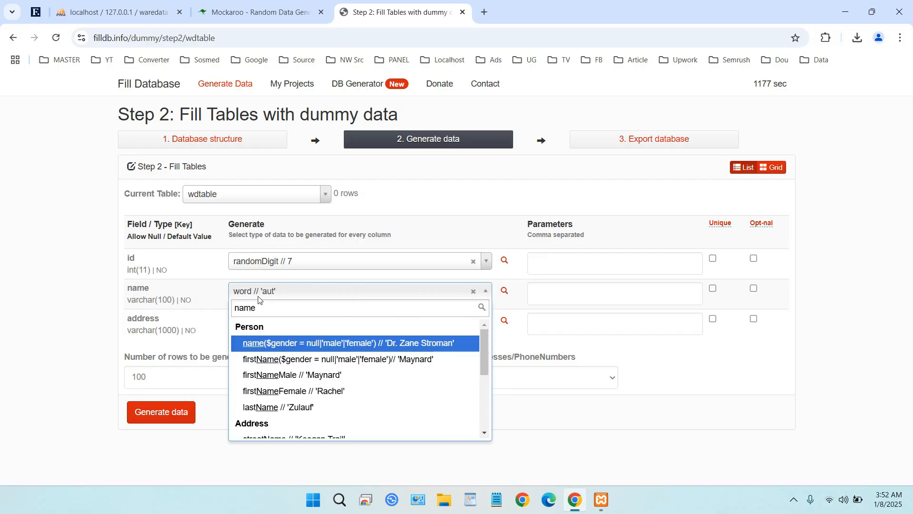
left_click(299, 344)
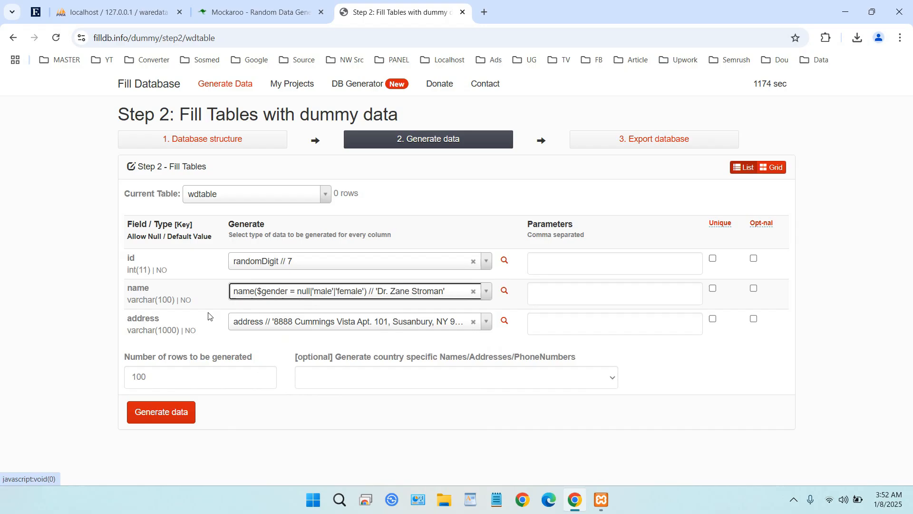
left_click(288, 326)
type("add")
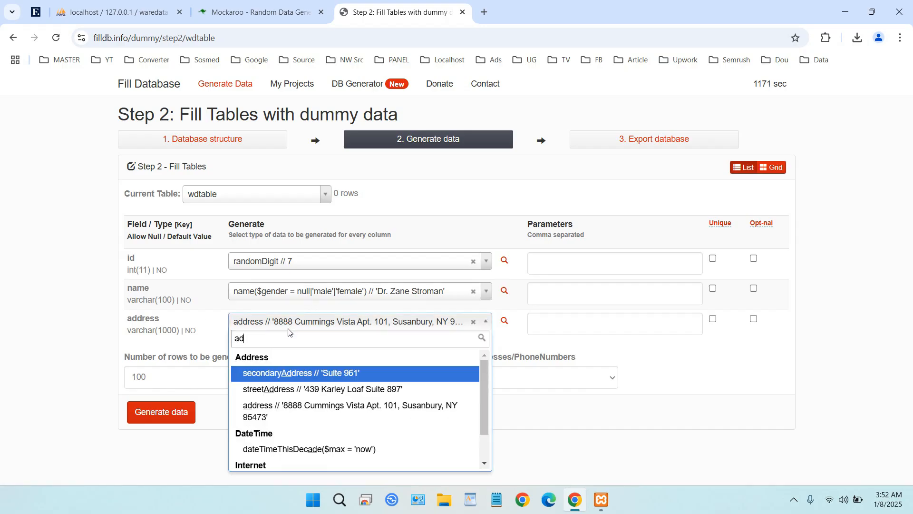
left_click(331, 392)
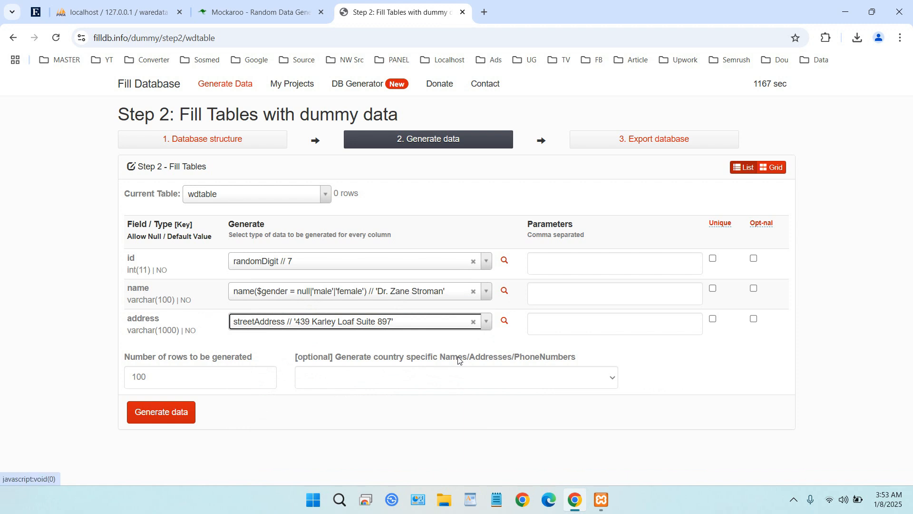
Make the id values unique with parameters 1,100 and try to generate 100 rows of data
left_click(713, 260)
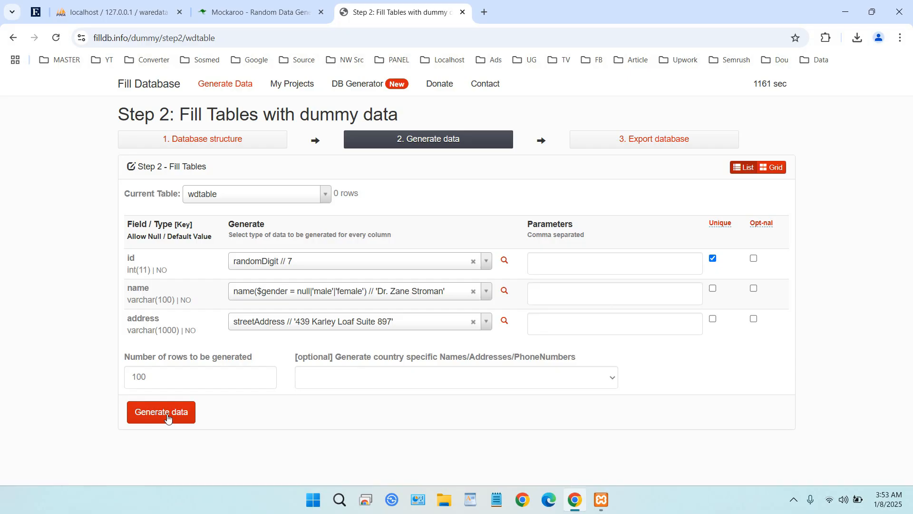
left_click(568, 265)
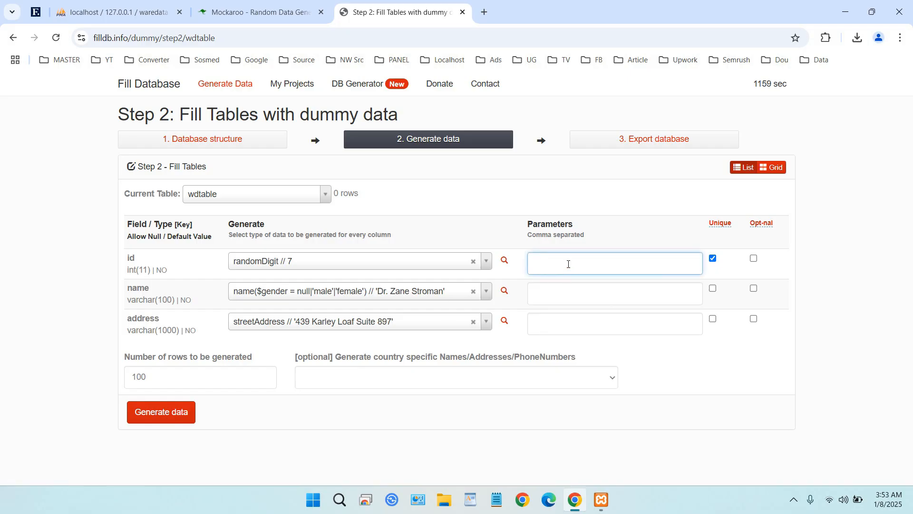
type("1,100")
left_click(167, 414)
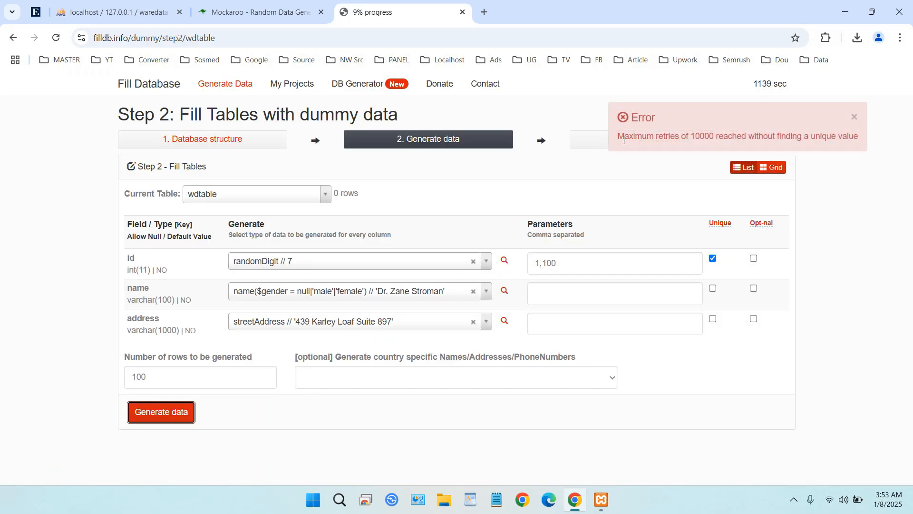
Remove the unique requirement from the id column, generate the 100 rows, and review the generated data
left_click_drag(618, 138, 855, 135)
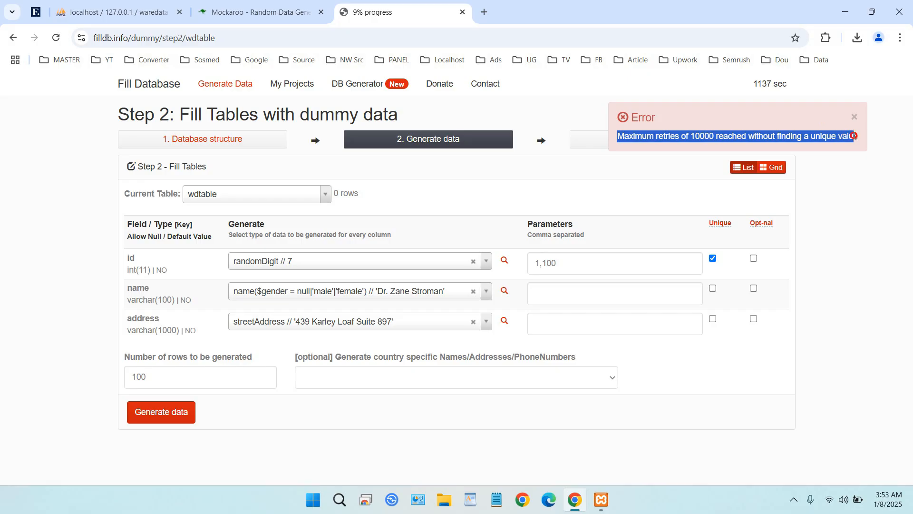
left_click(713, 258)
left_click(176, 417)
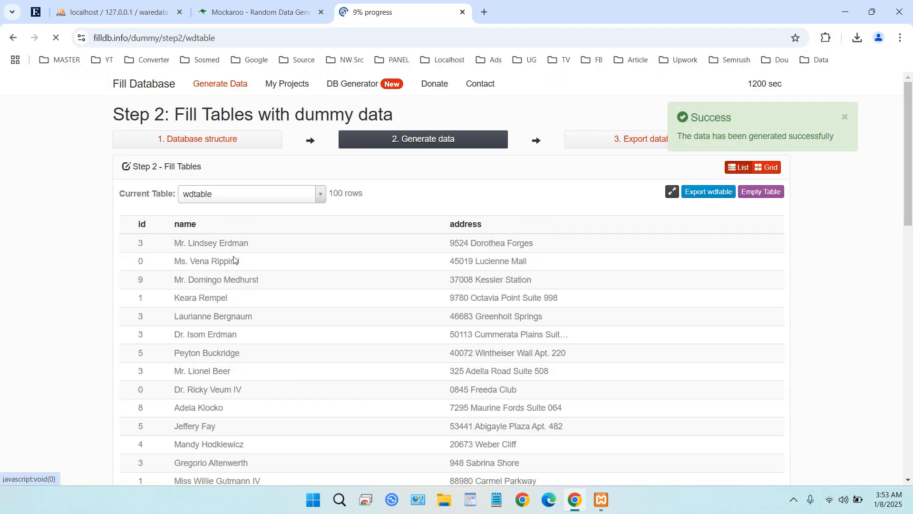
scroll(526, 228, "down", 15)
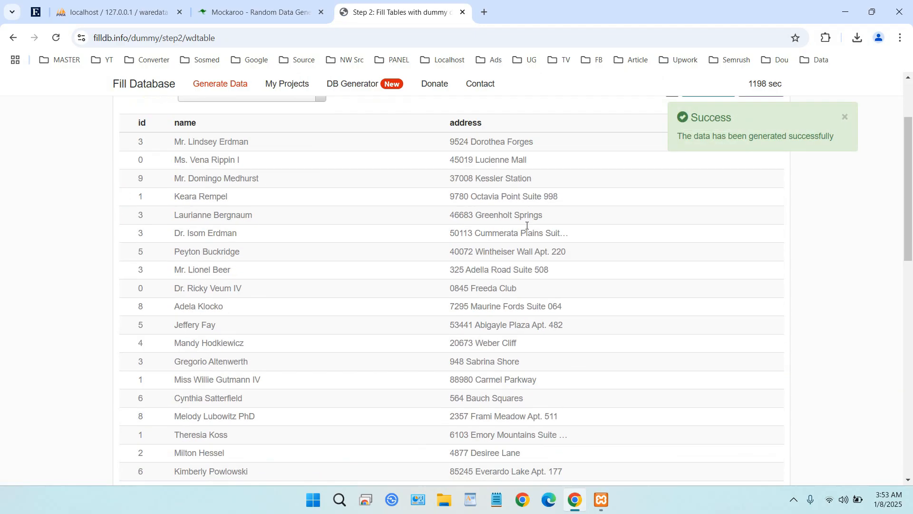
scroll(521, 223, "down", 10)
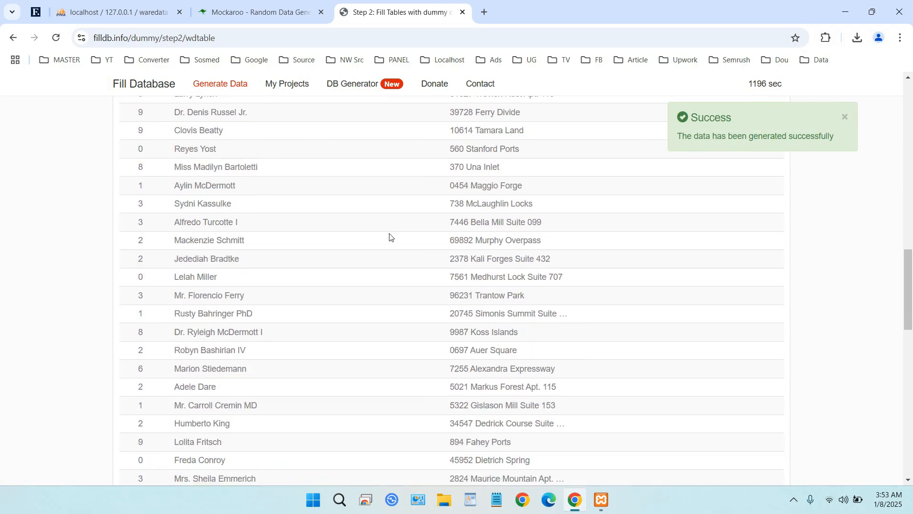
scroll(132, 283, "up", 1)
scroll(136, 280, "up", 20)
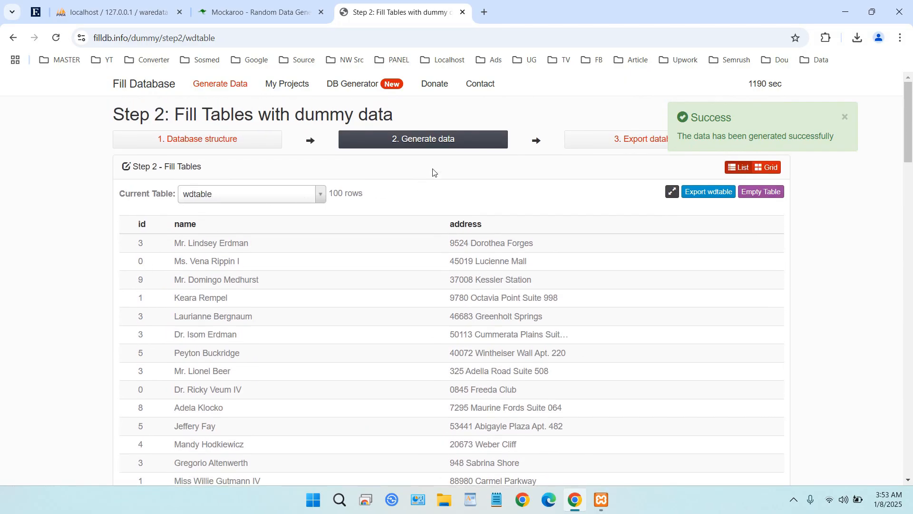
Return to the list of tables and empty wdtable of its generated data
left_click(436, 143)
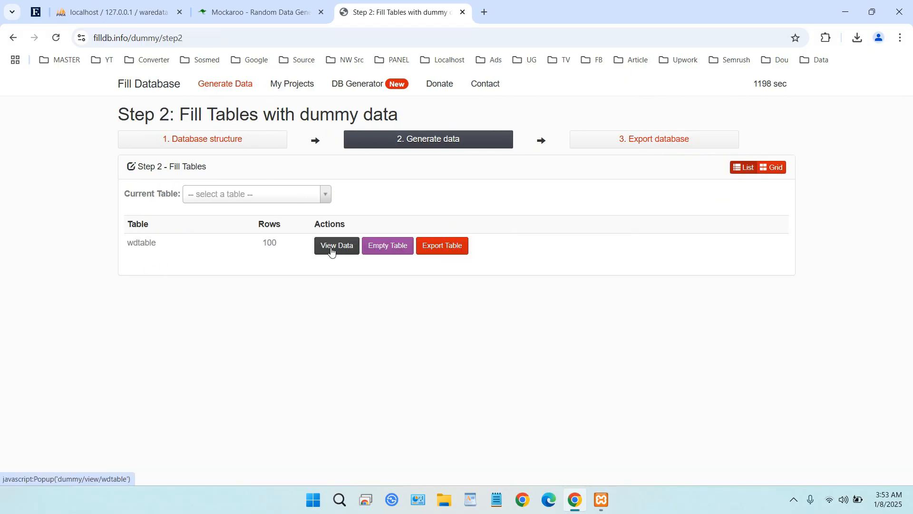
left_click(384, 251)
left_click(371, 217)
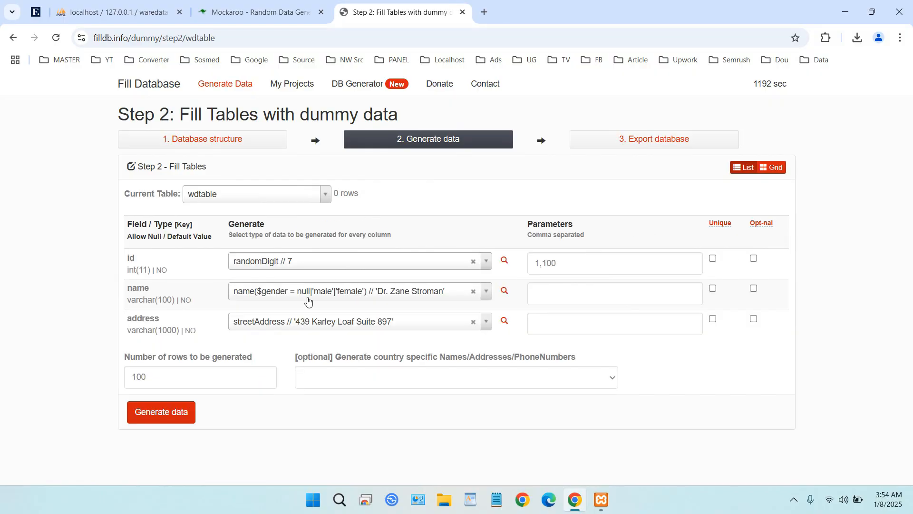
Set the id column's generator to randomNumber($from, $to) with the parameters 1,100
left_click(307, 265)
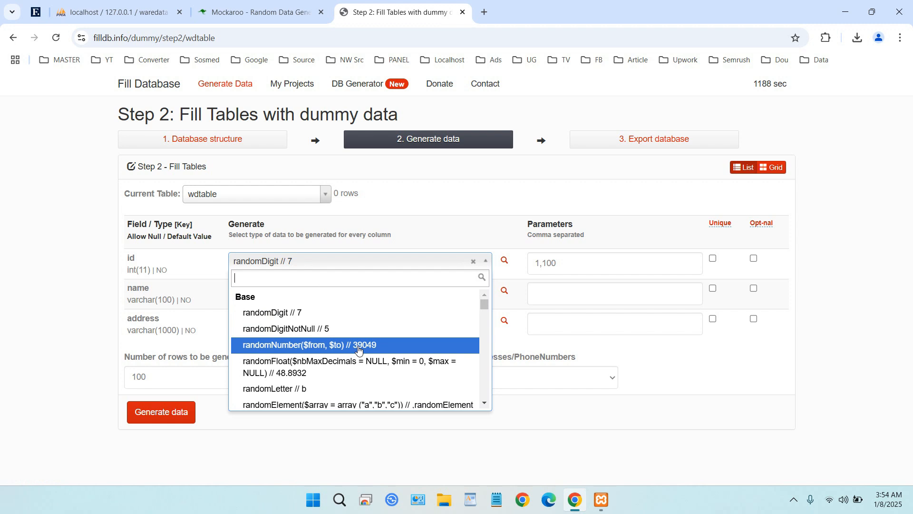
scroll(358, 350, "down", 5)
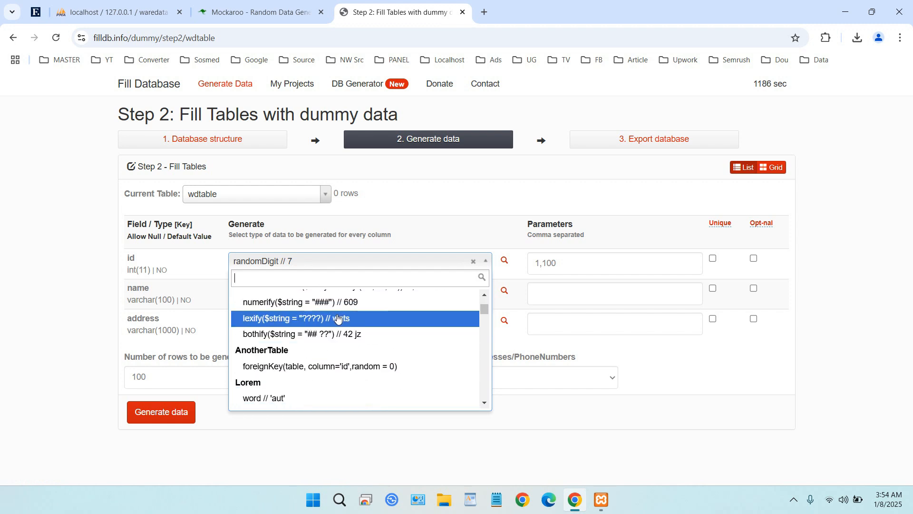
type("numbe")
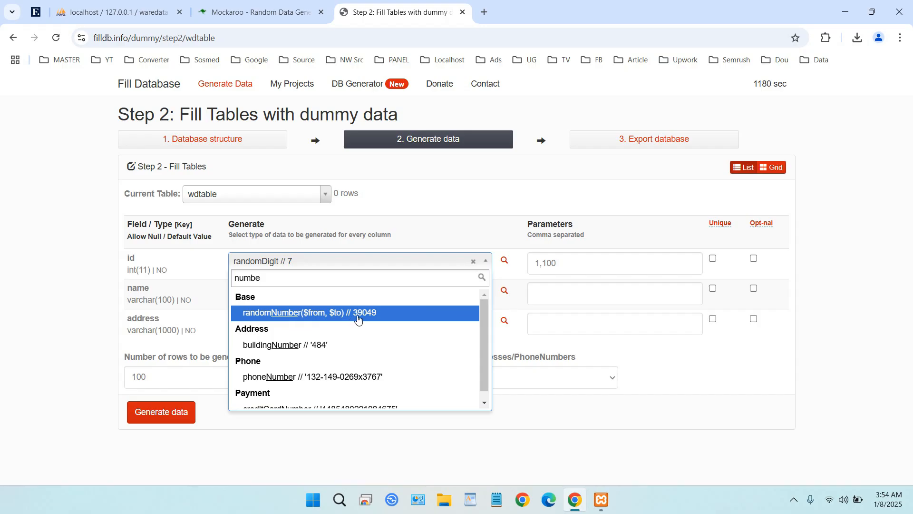
left_click(356, 314)
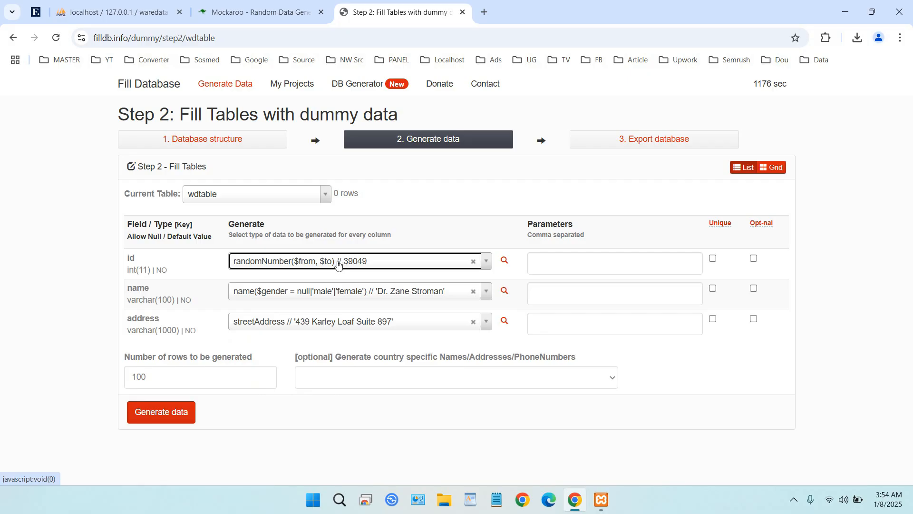
left_click(553, 261)
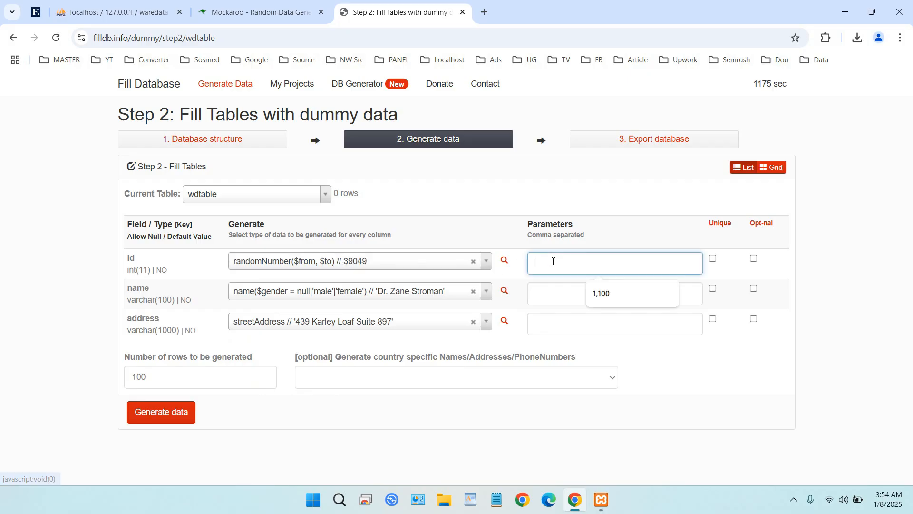
left_click(596, 290)
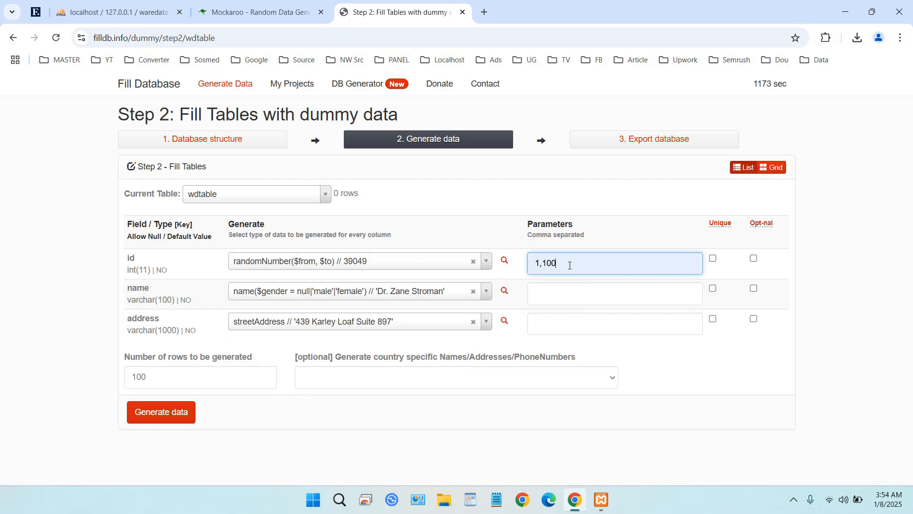
Generate the 100 rows of dummy data for wdtable and review them through to the last row
left_click(168, 416)
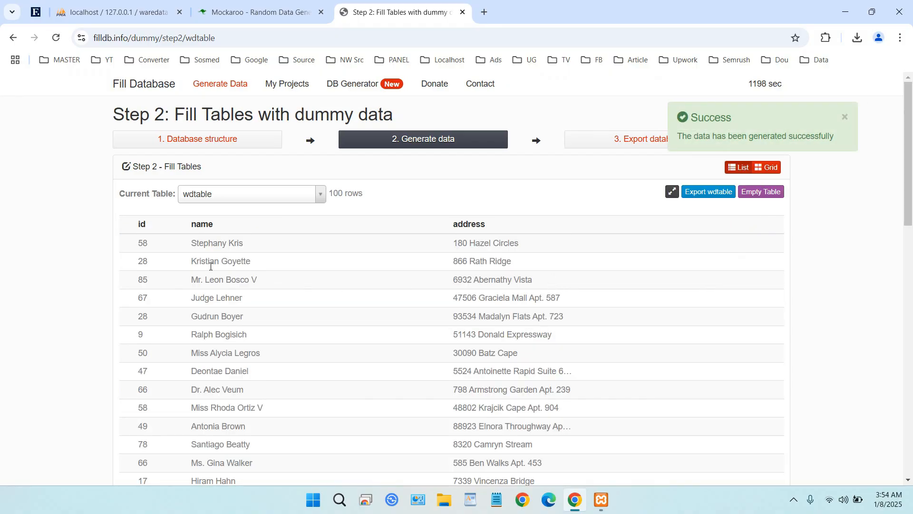
scroll(166, 261, "down", 4)
scroll(166, 261, "down", 11)
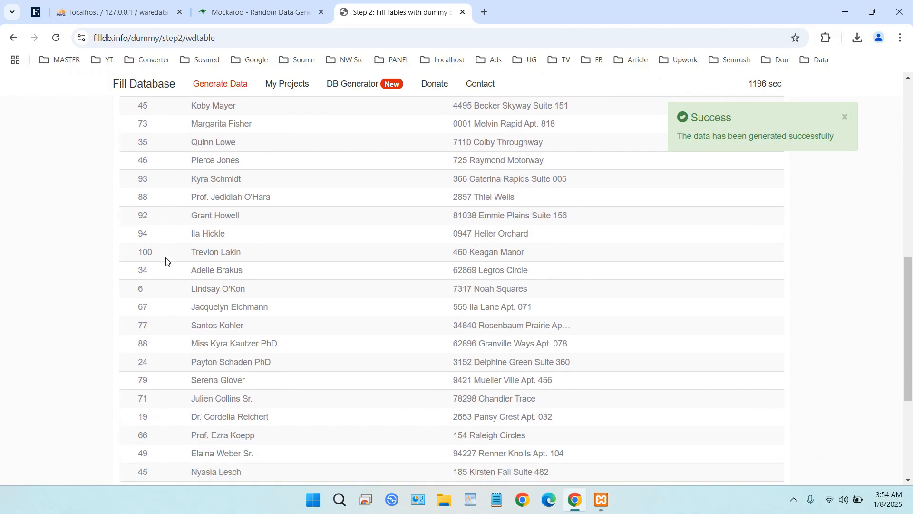
scroll(165, 261, "down", 18)
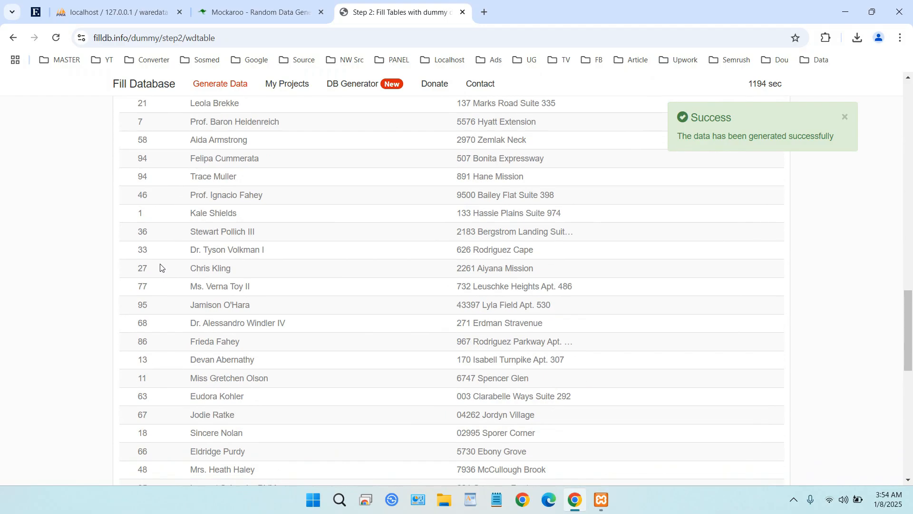
scroll(158, 283, "down", 1)
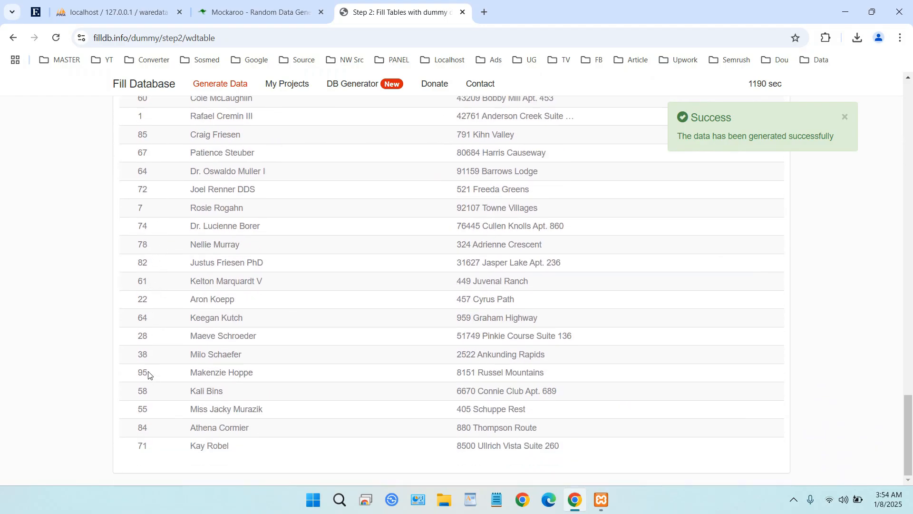
scroll(369, 309, "up", 20)
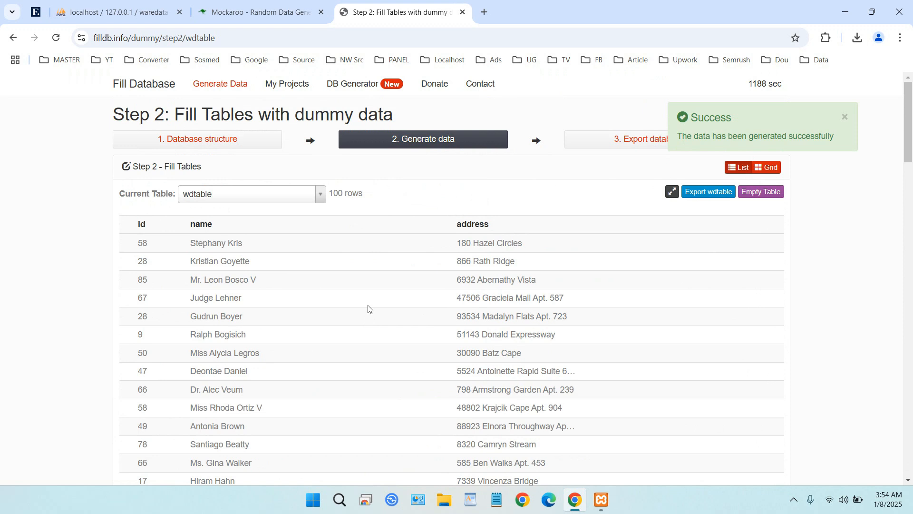
left_click(847, 118)
left_click(664, 144)
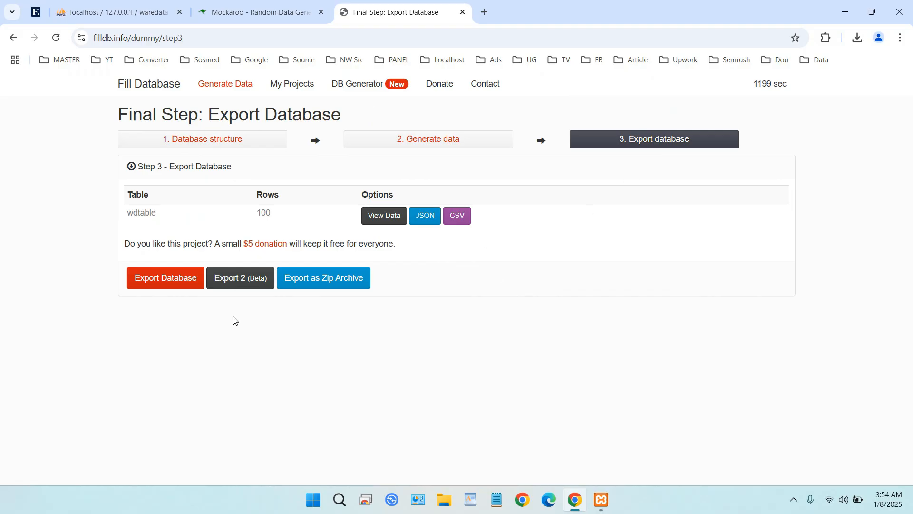
left_click(166, 279)
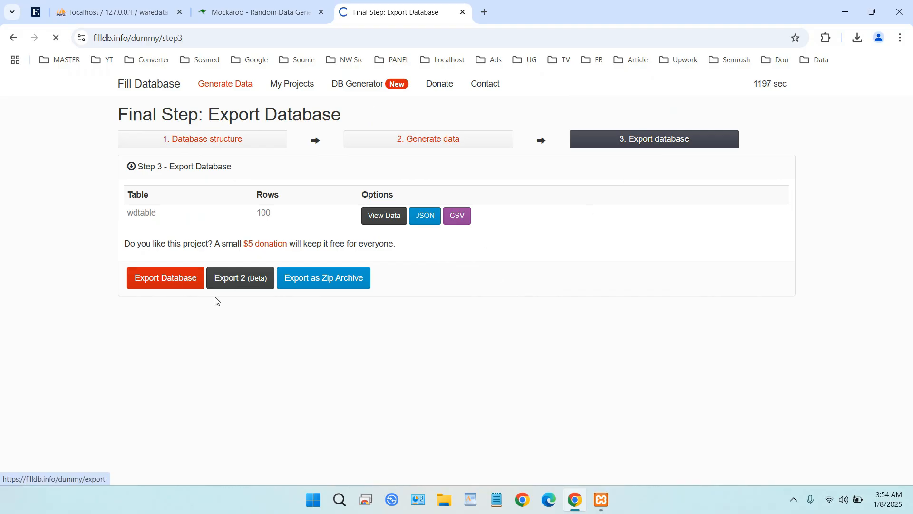
left_click(52, 135)
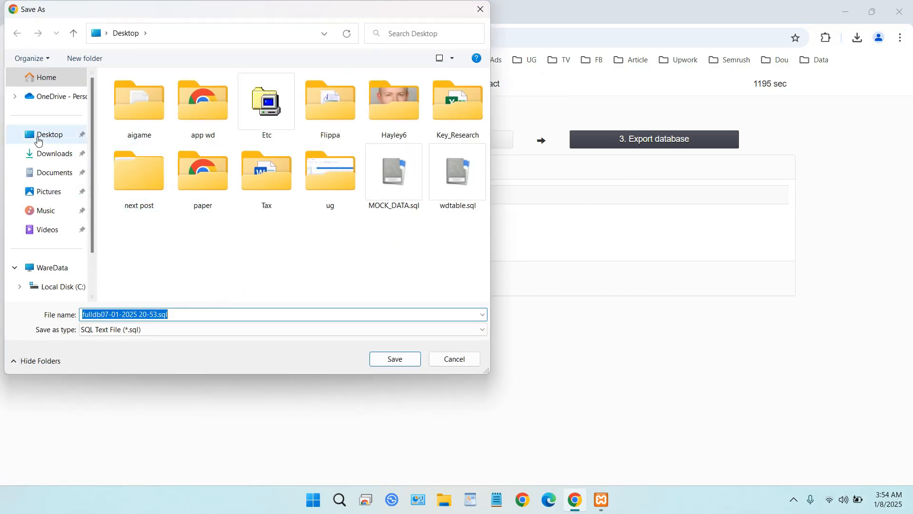
left_click(395, 360)
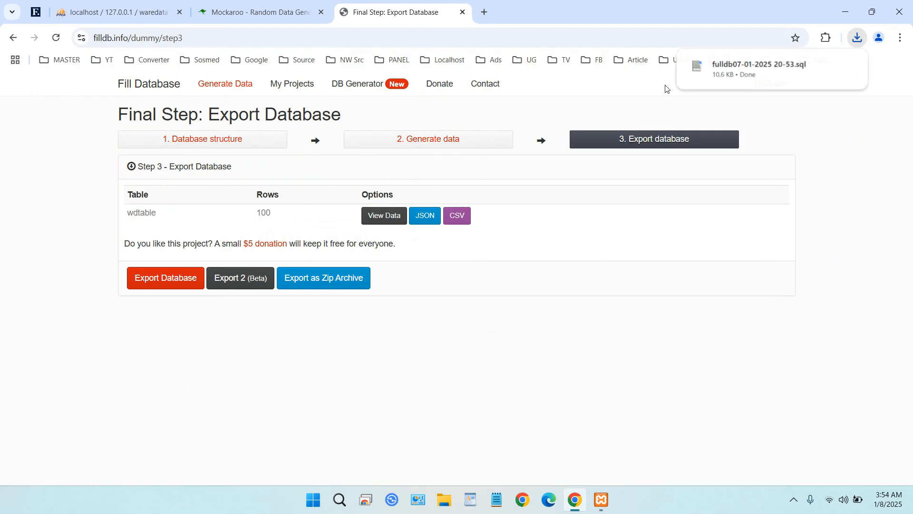
left_click(143, 8)
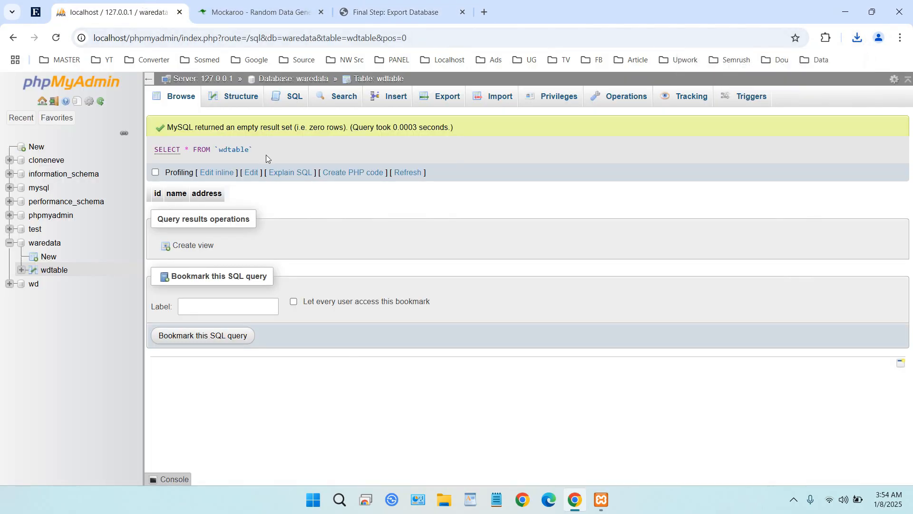
left_click(487, 98)
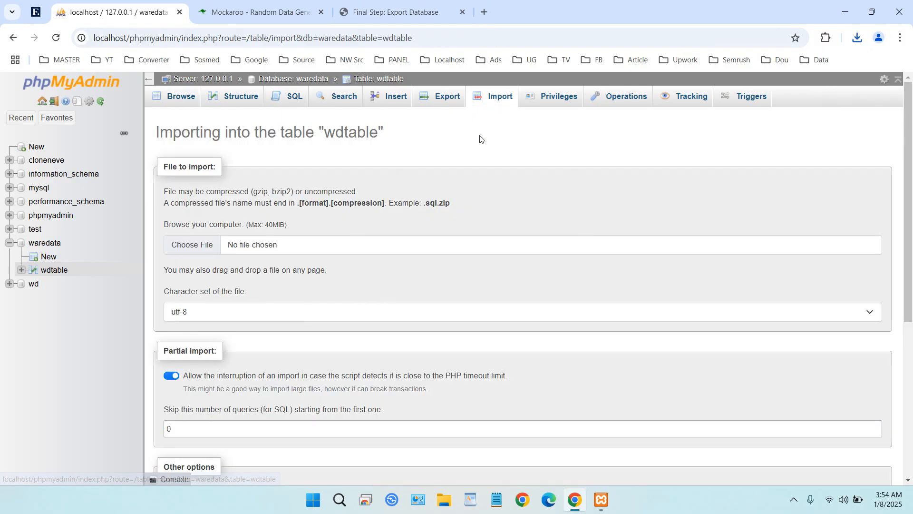
left_click(208, 243)
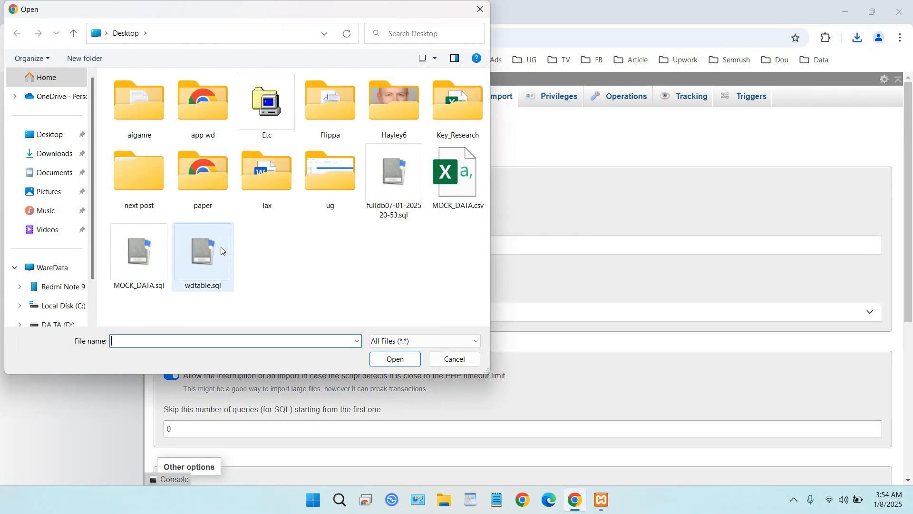
double_click(401, 201)
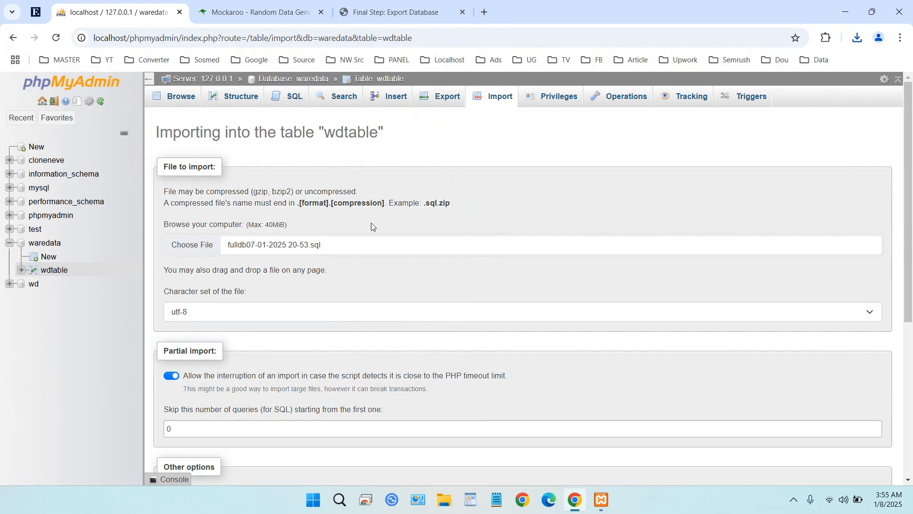
scroll(373, 224, "down", 5)
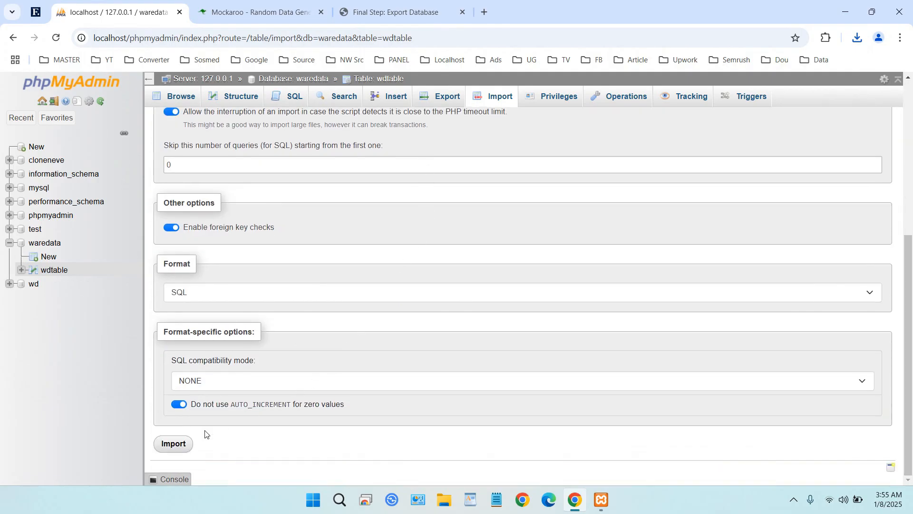
left_click(173, 443)
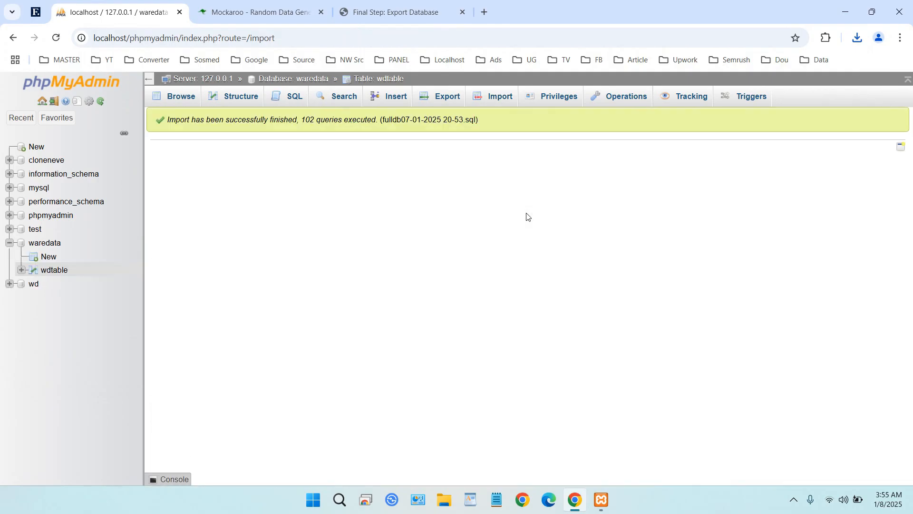
left_click(181, 96)
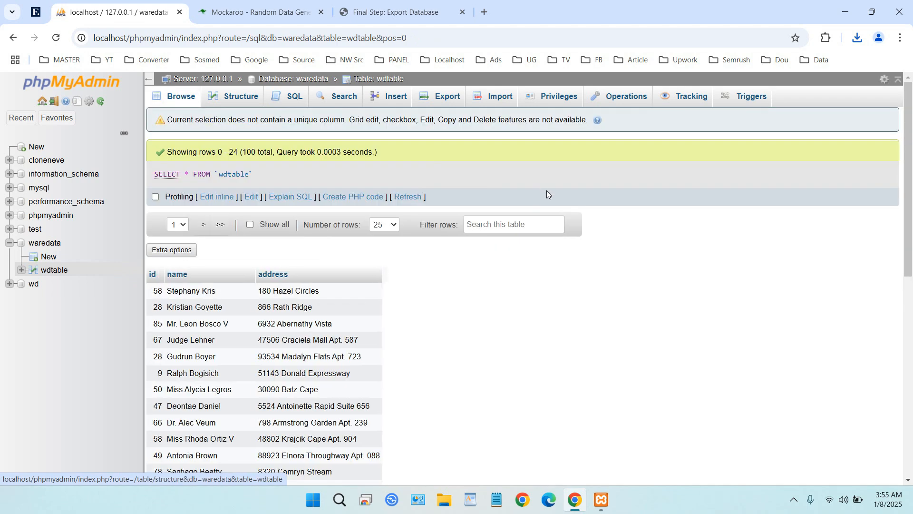
scroll(613, 228, "down", 8)
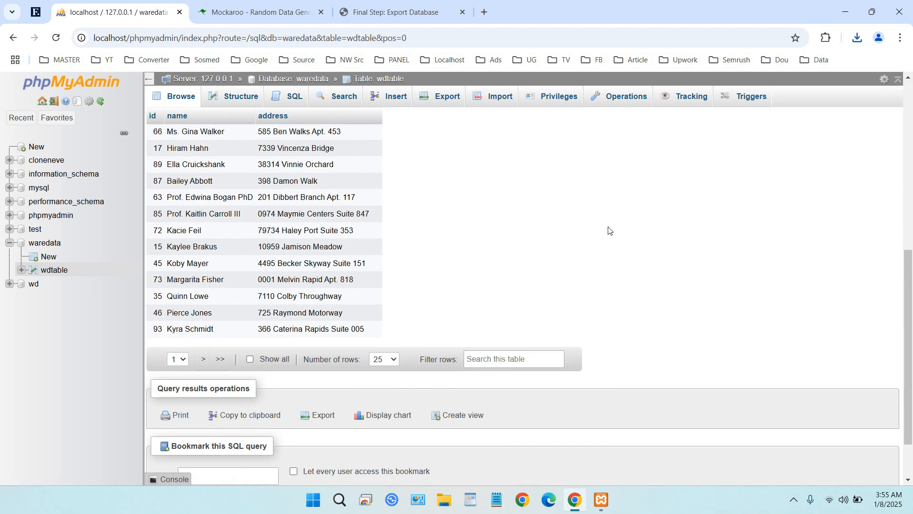
scroll(299, 245, "up", 7)
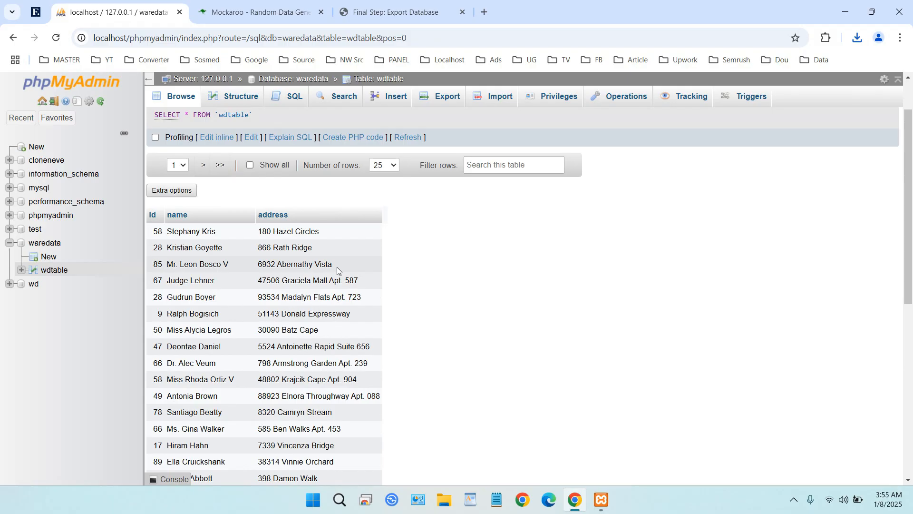
left_click(252, 6)
left_click(405, 5)
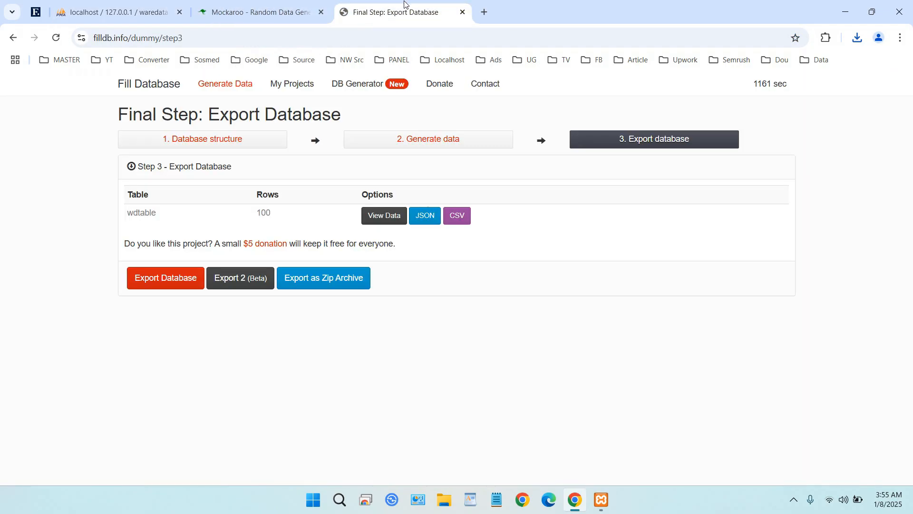
left_click(304, 6)
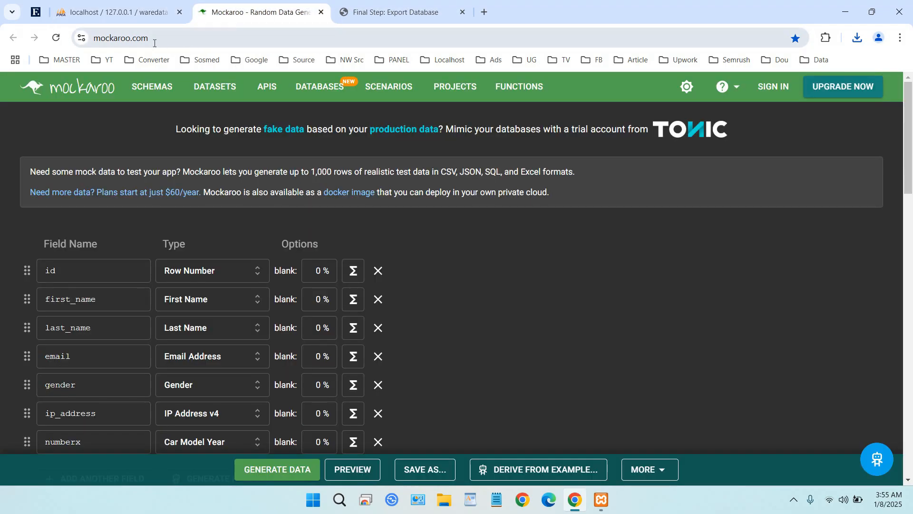
key("ctrl+Tab")
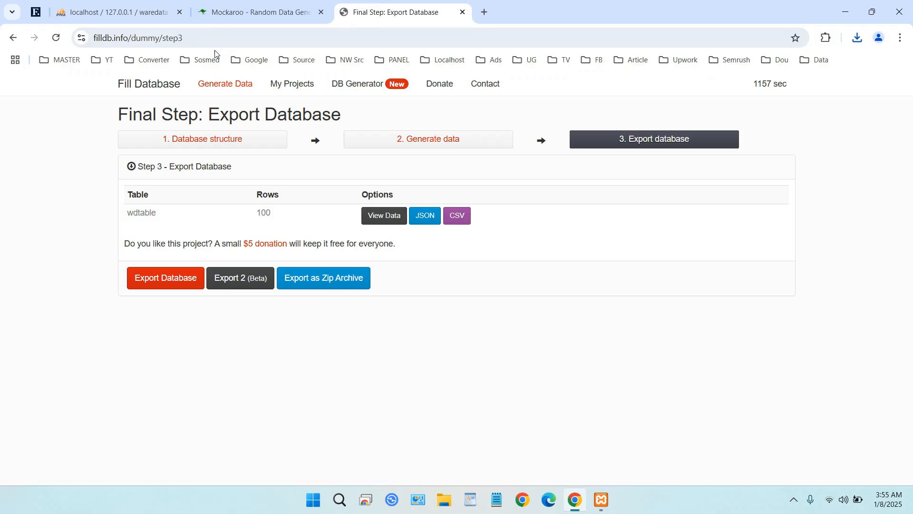
left_click(252, 15)
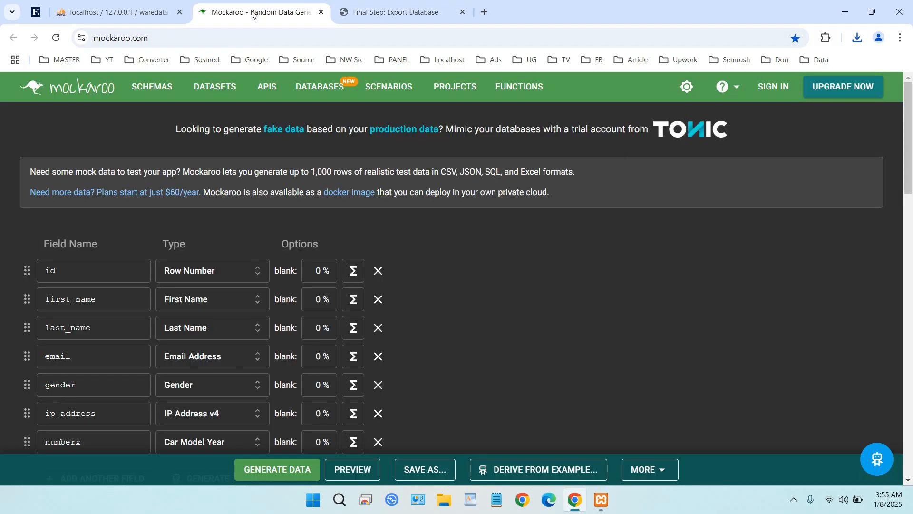